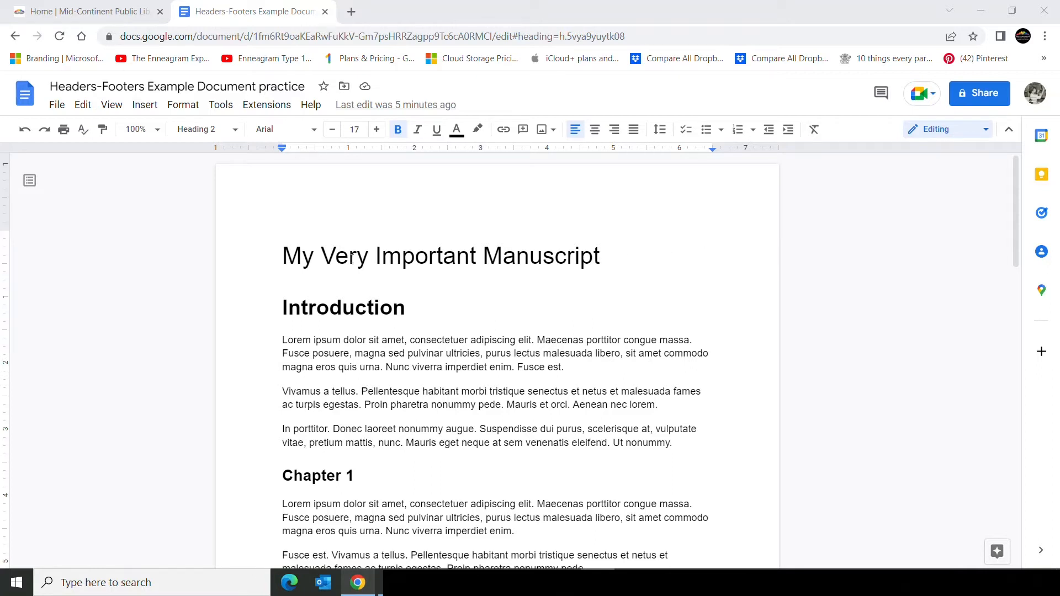
Examine the paragraph styles applied to the title, Introduction and each chapter heading.
left_click(303, 256)
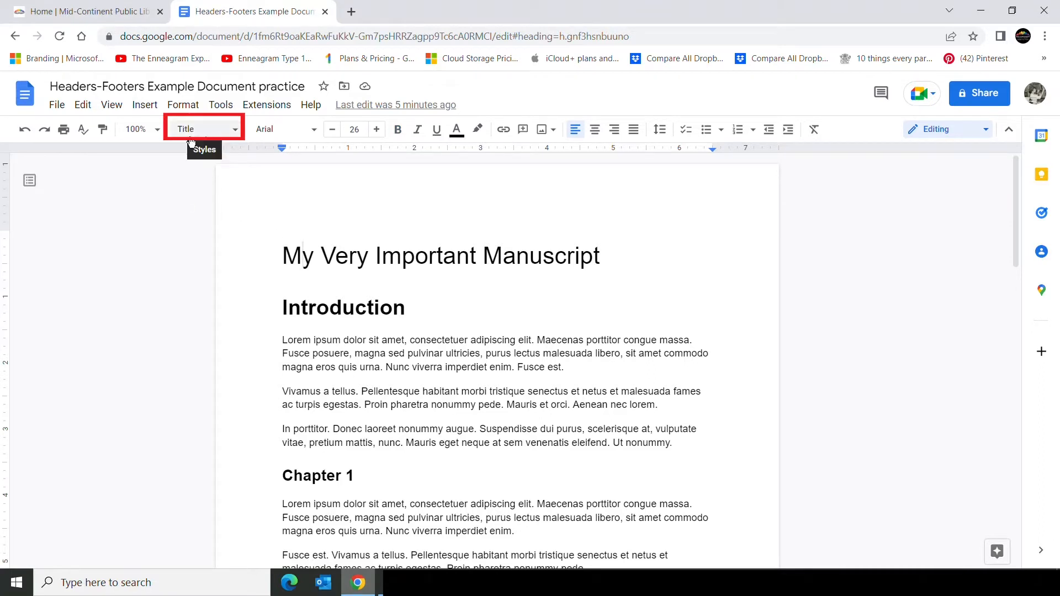
left_click(318, 308)
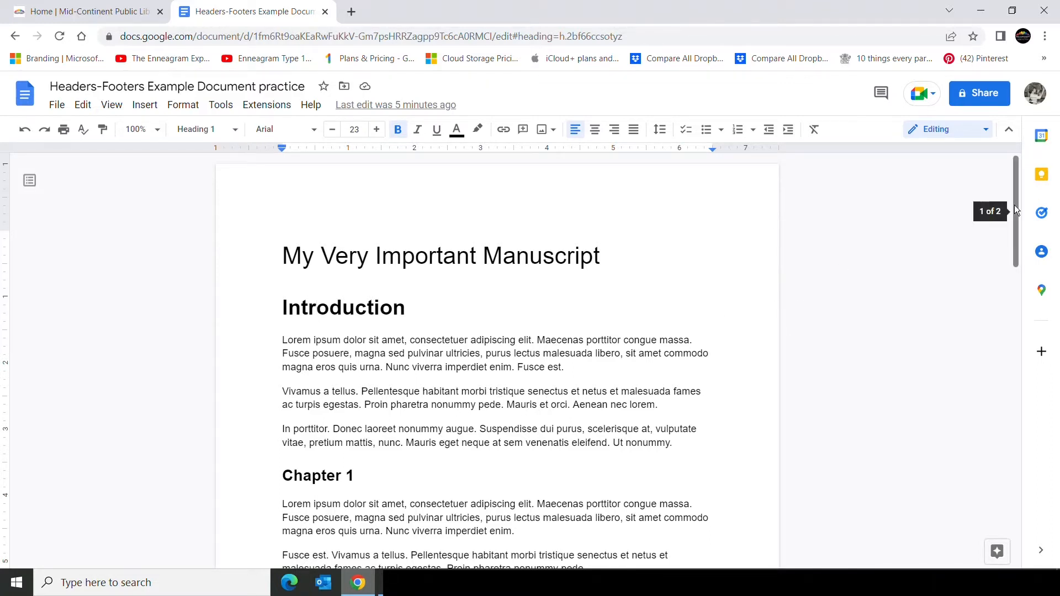
left_click_drag(1015, 205, 1006, 296)
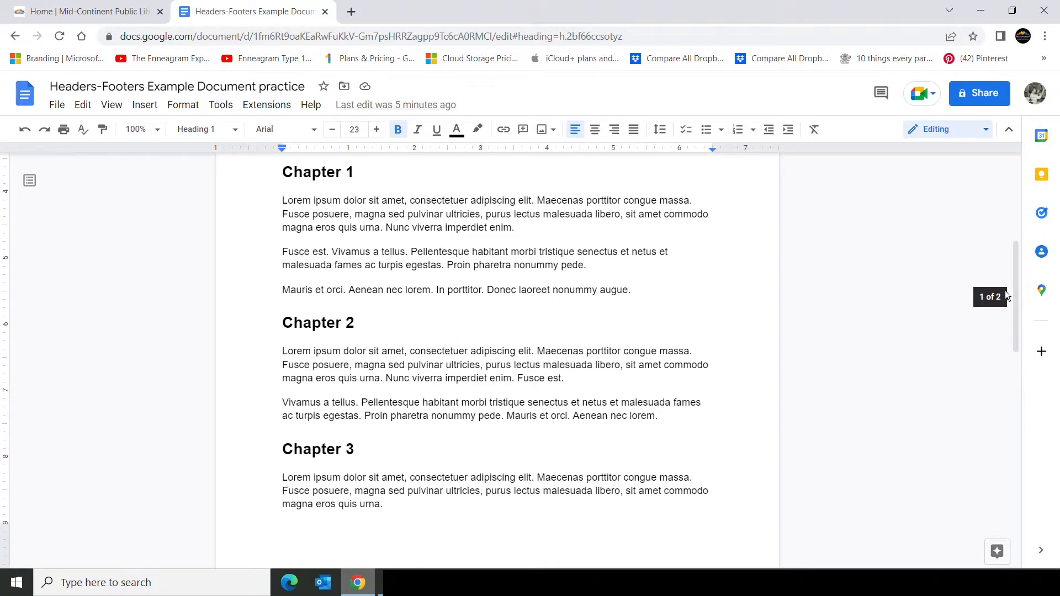
left_click(412, 174)
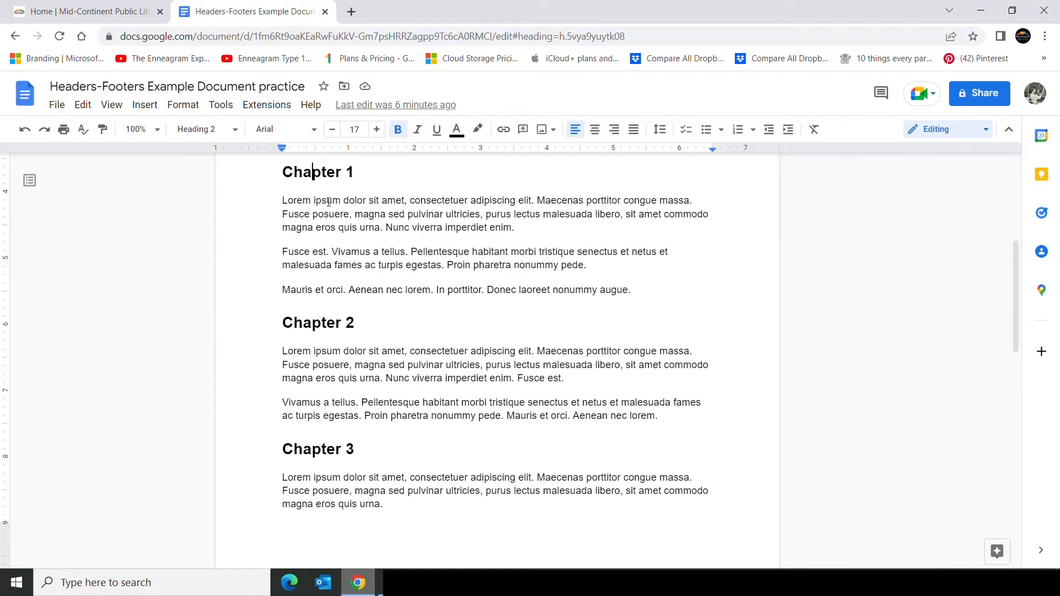
left_click(321, 176)
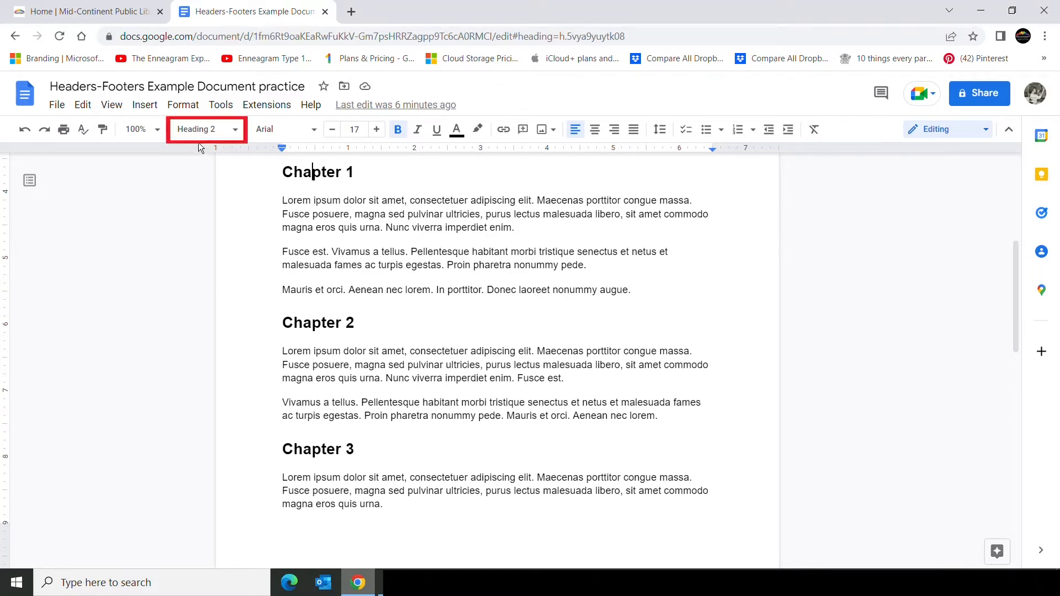
left_click(324, 323)
left_click(323, 449)
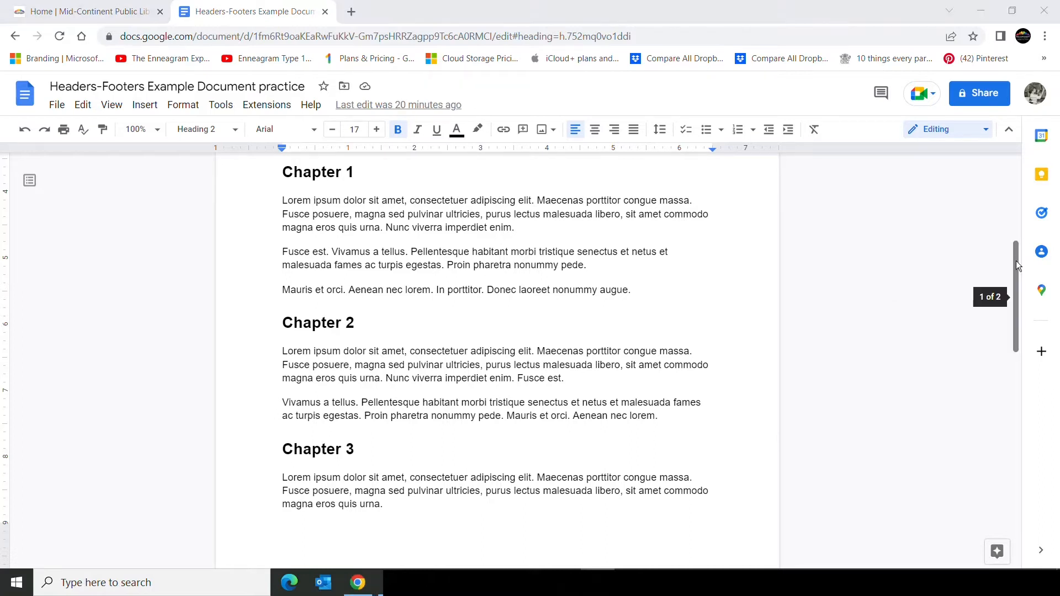
left_click_drag(1017, 261, 1011, 173)
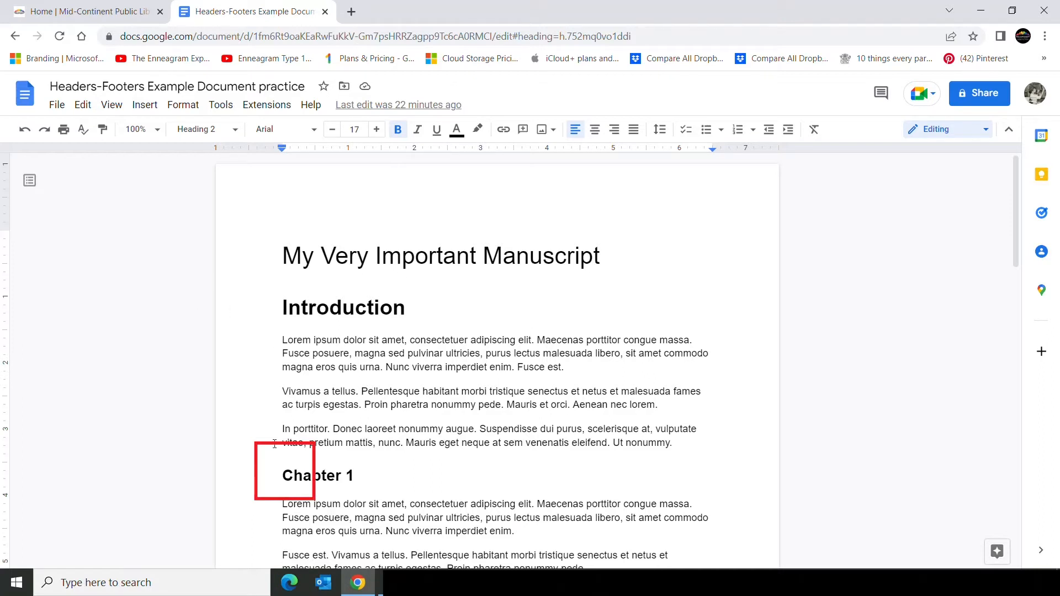
Insert a next-page section break immediately before the Chapter 1 heading.
left_click(283, 481)
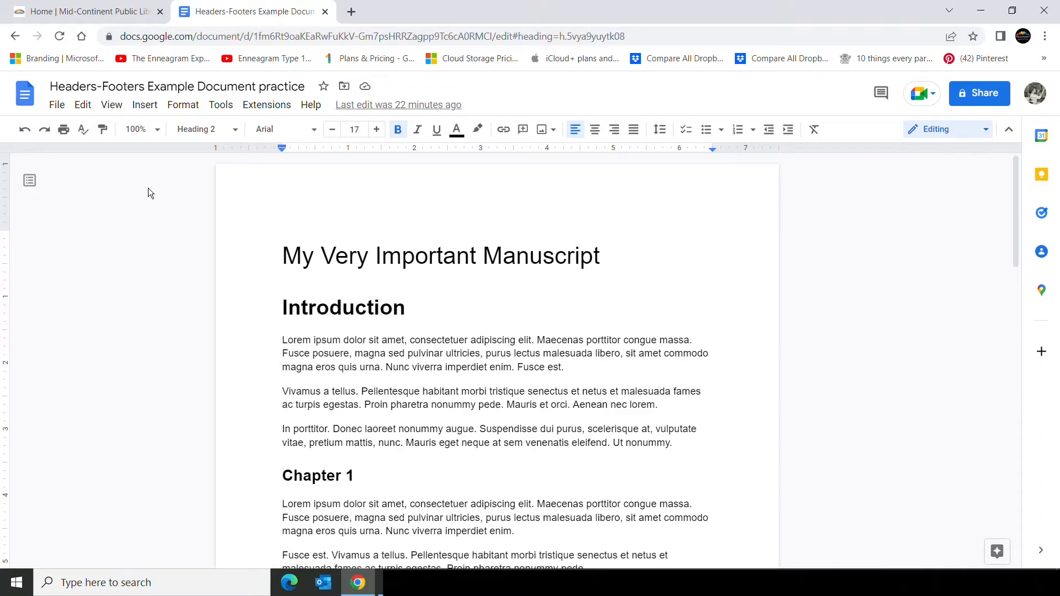
left_click(151, 107)
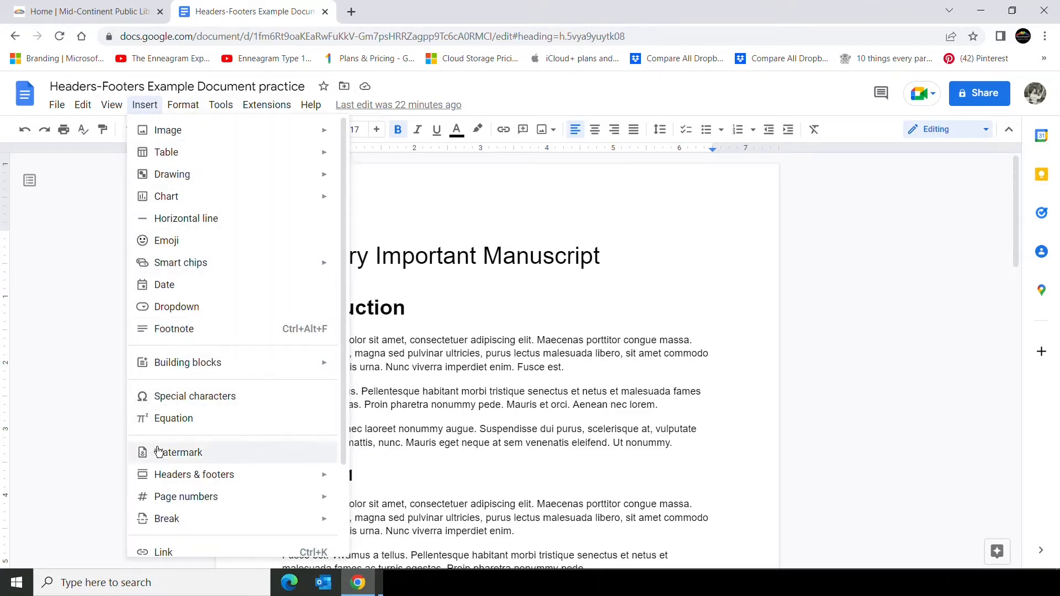
mouse_move(175, 523)
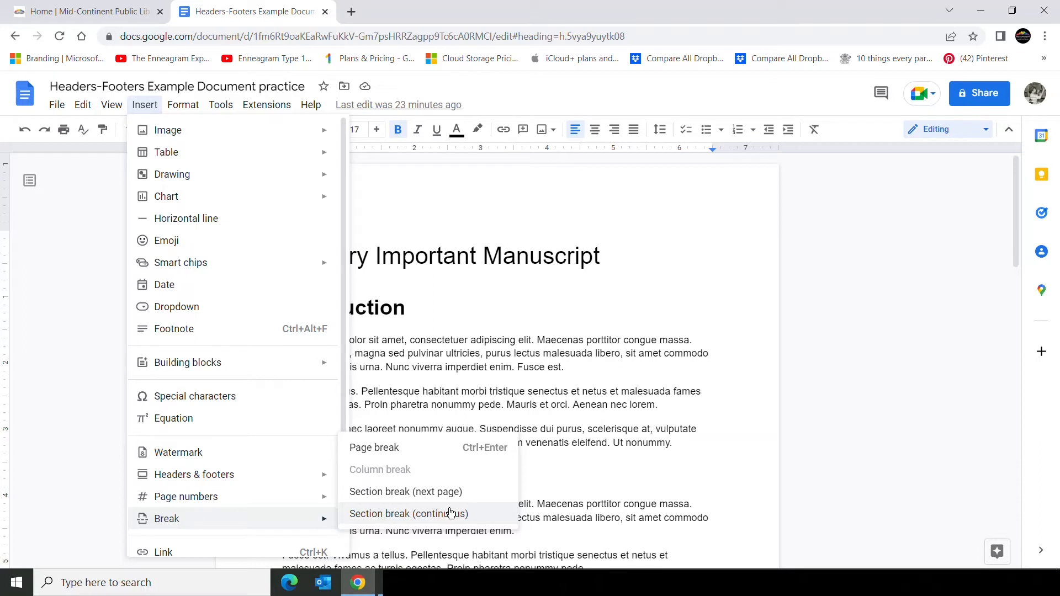
left_click(425, 492)
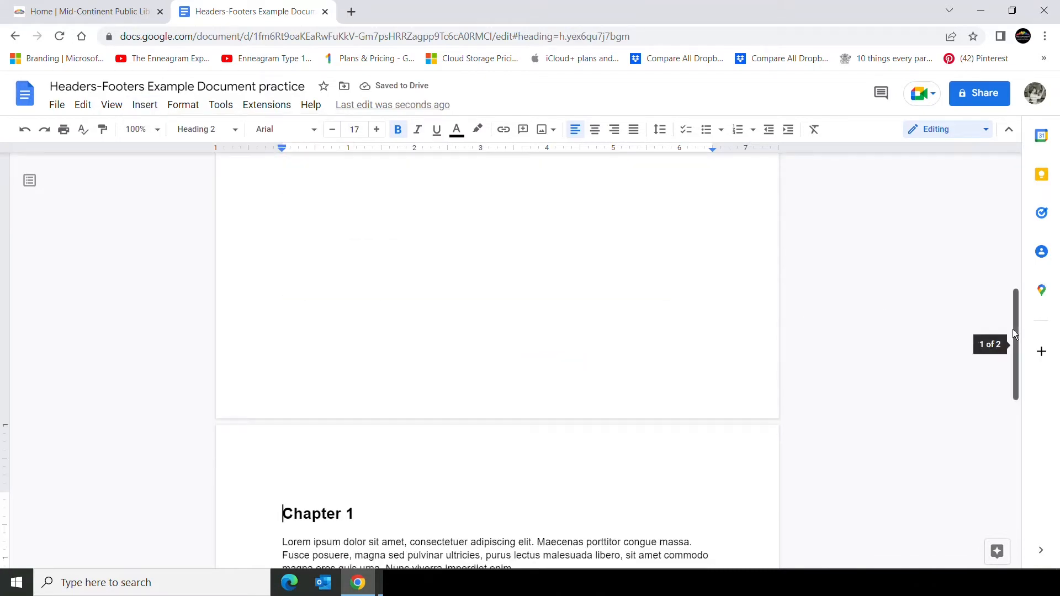
Insert a next-page section break immediately before the Chapter 2 heading.
left_click_drag(1013, 329, 980, 199)
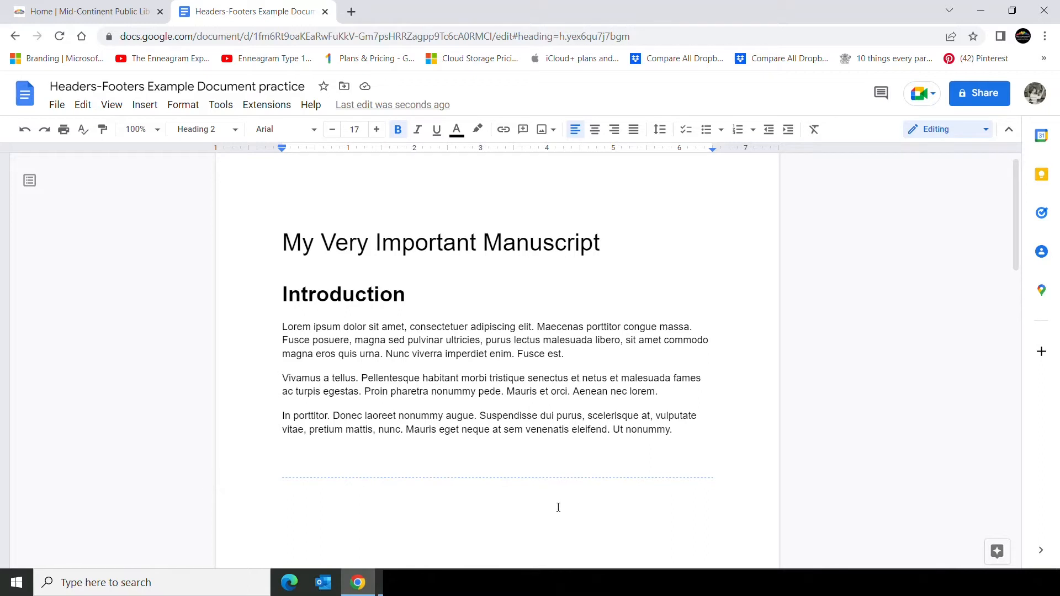
left_click_drag(1016, 220, 1022, 398)
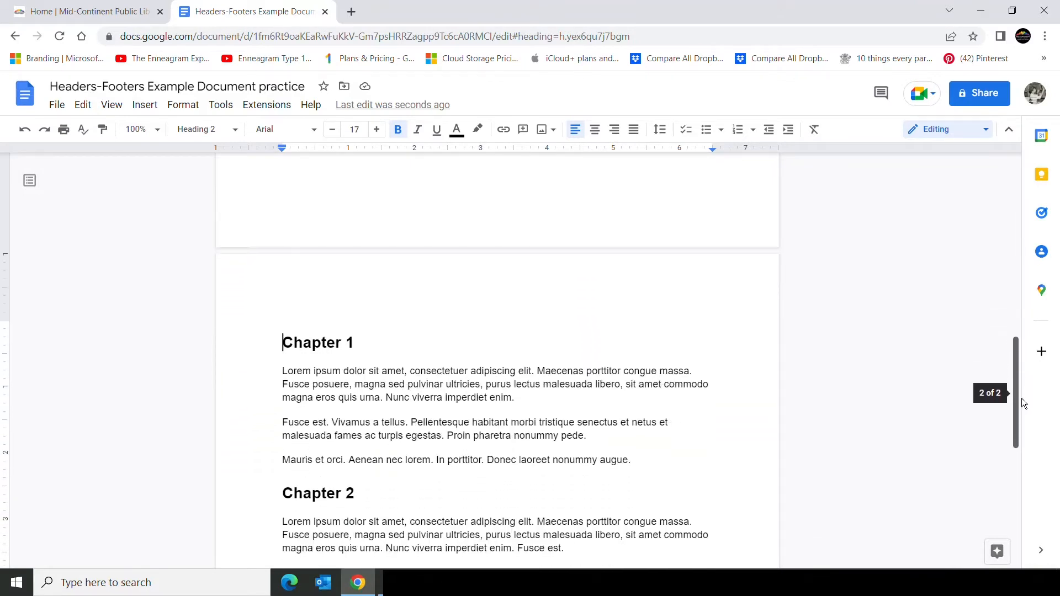
left_click(284, 493)
left_click(145, 105)
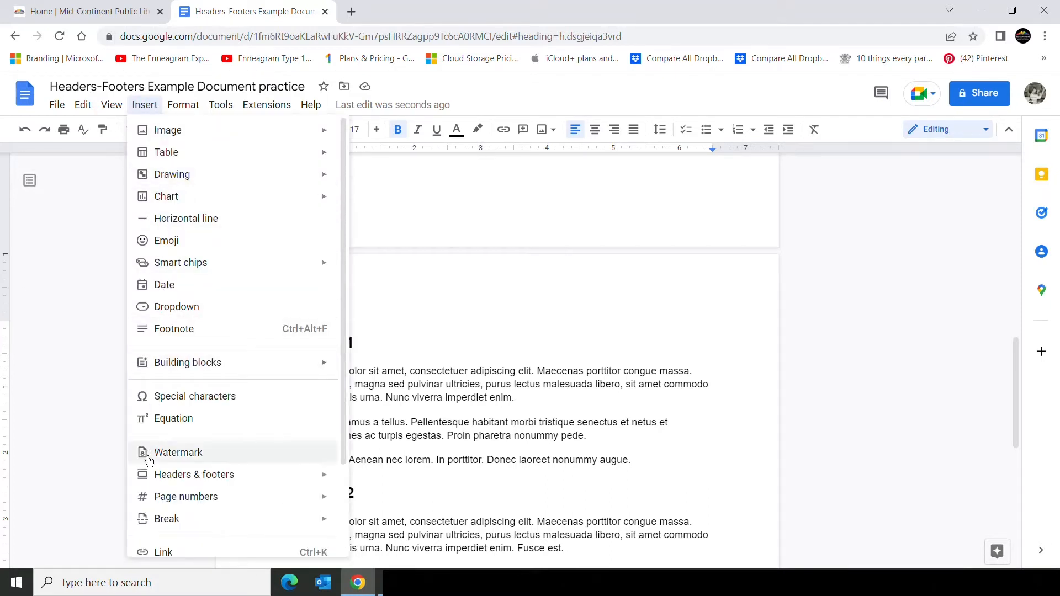
mouse_move(168, 519)
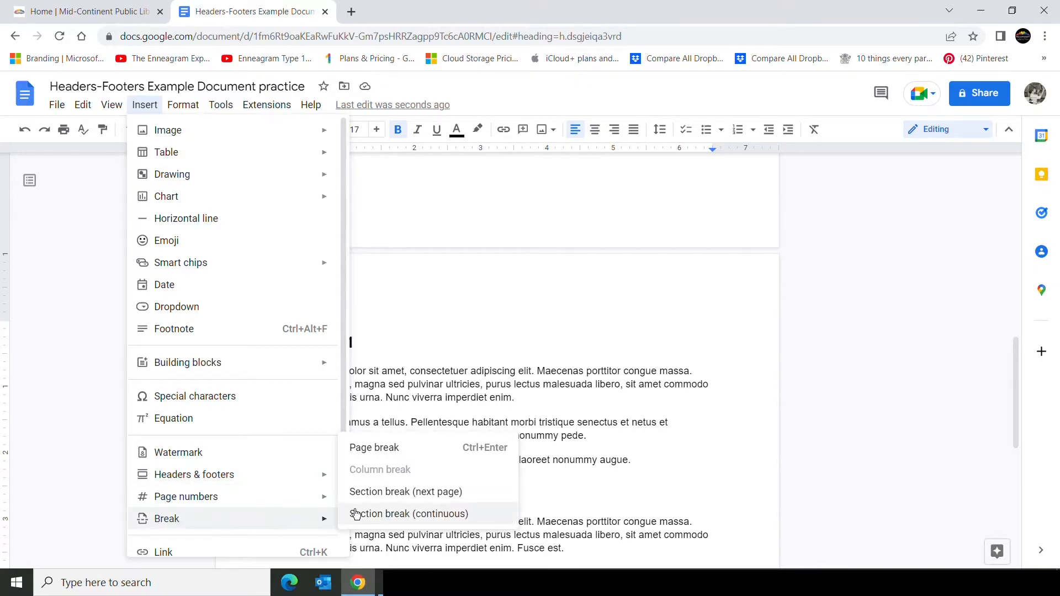
left_click(429, 493)
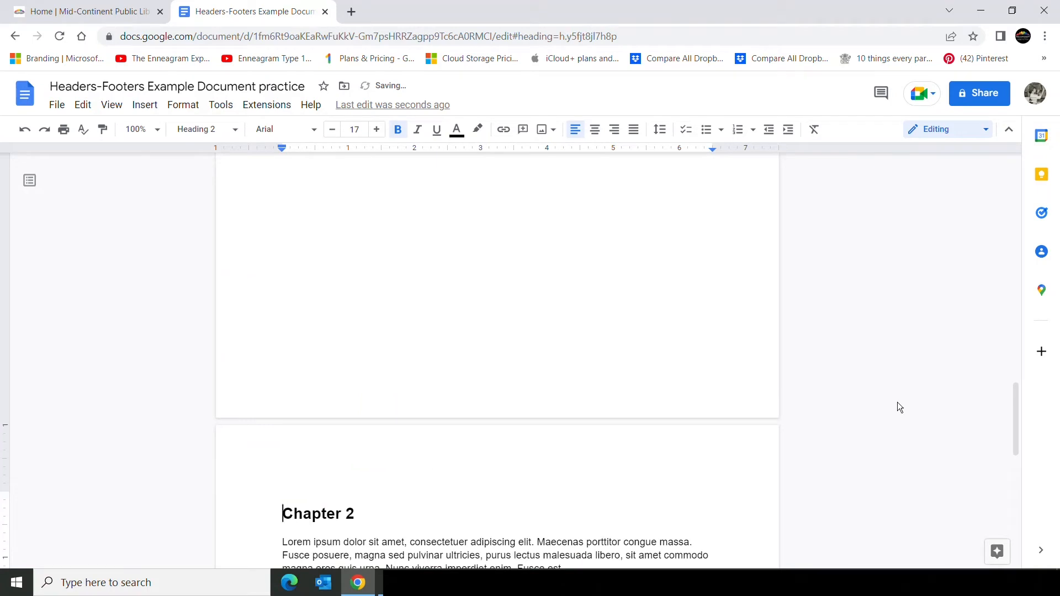
Insert a next-page section break immediately before the Chapter 3 heading.
left_click_drag(1017, 400, 1007, 463)
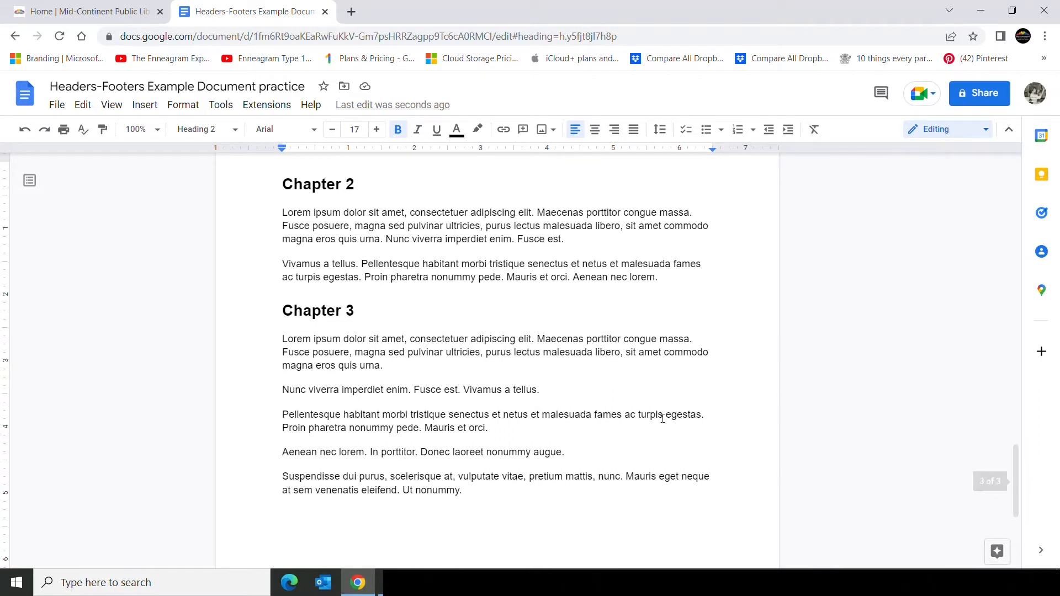
left_click(282, 311)
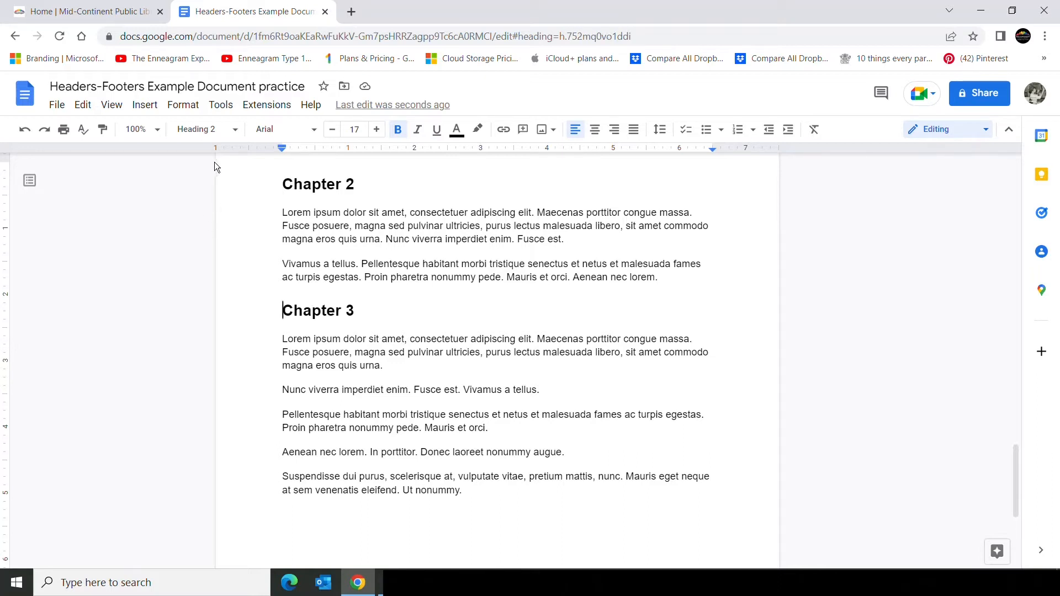
left_click(145, 105)
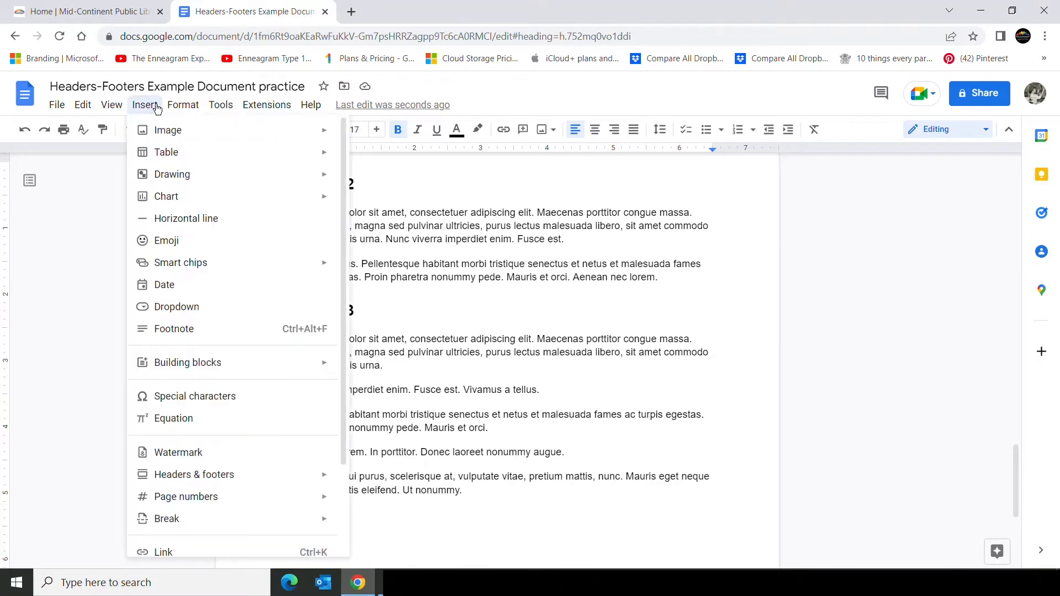
mouse_move(206, 518)
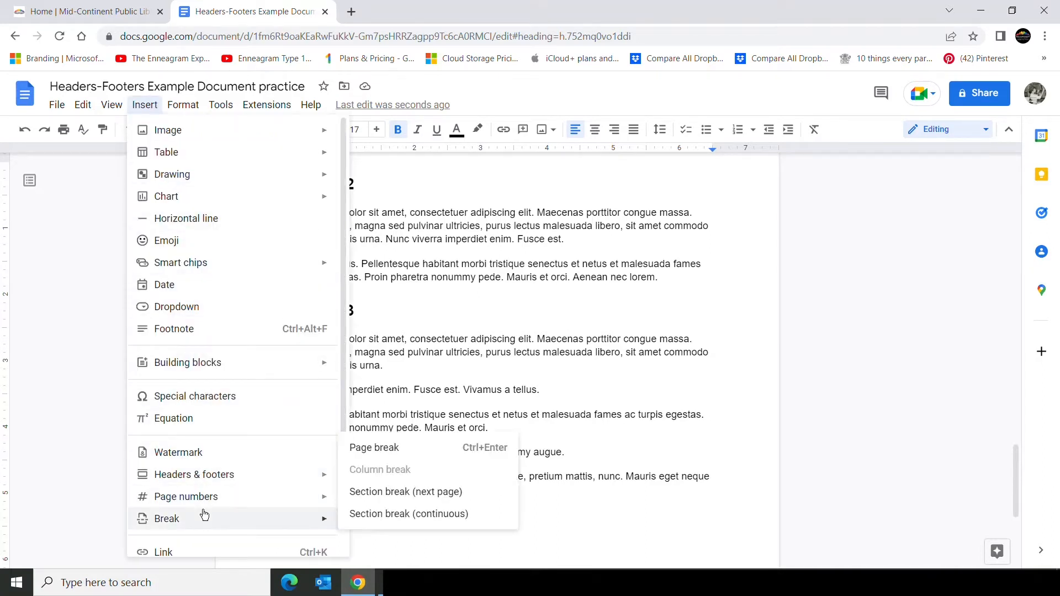
left_click(414, 493)
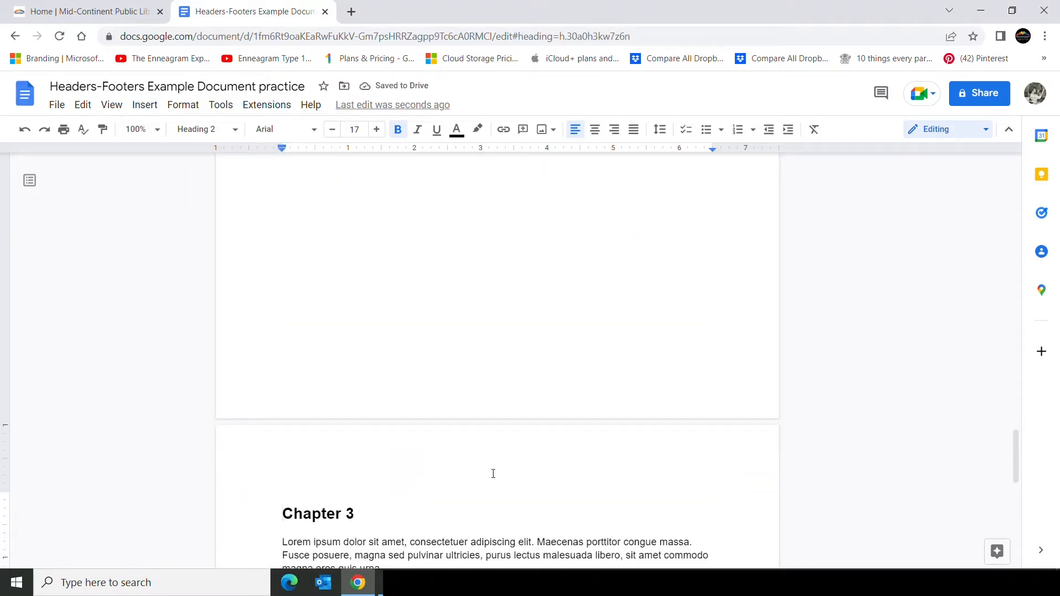
Insert right-aligned page numbers in the document footer.
left_click_drag(1015, 455, 1016, 462)
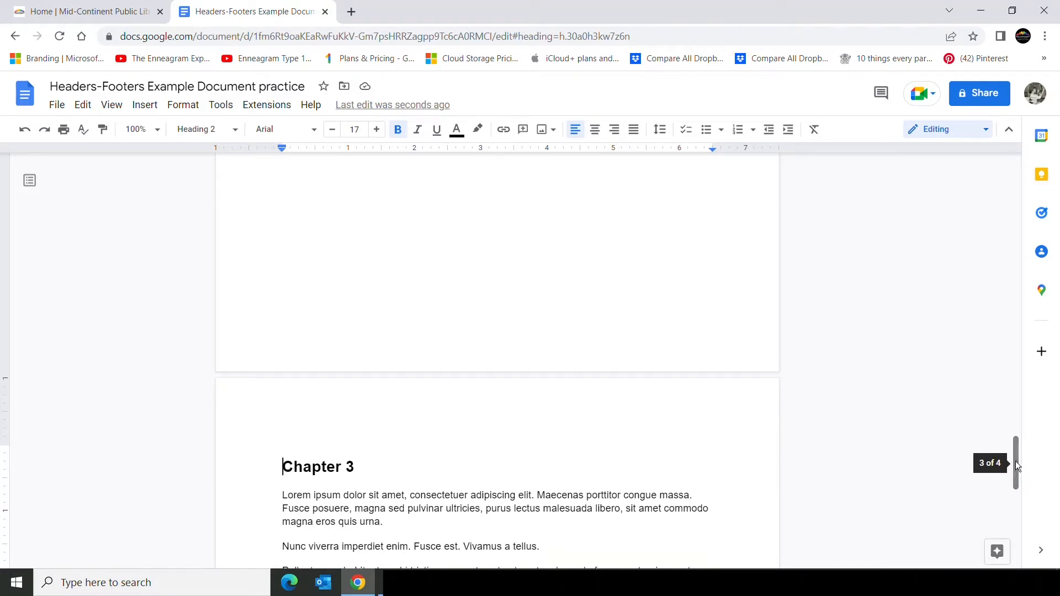
left_click_drag(1016, 462, 997, 196)
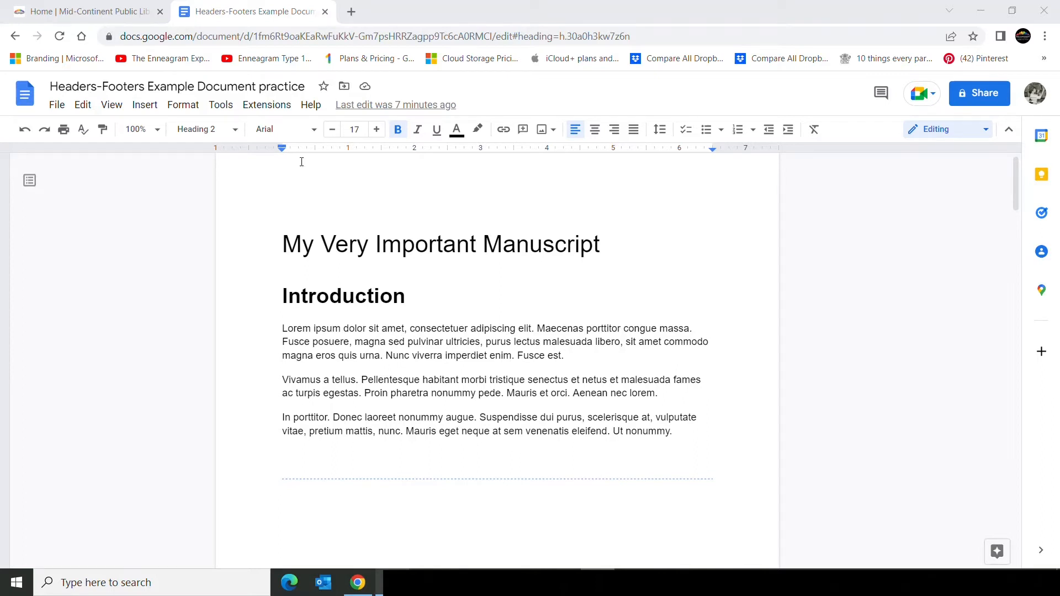
left_click(145, 106)
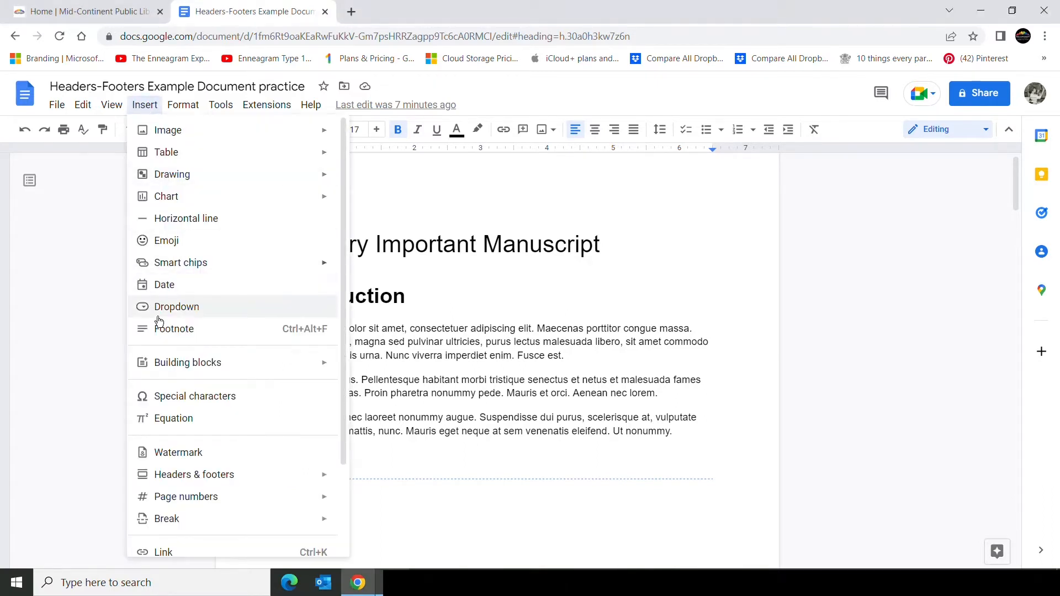
mouse_move(173, 492)
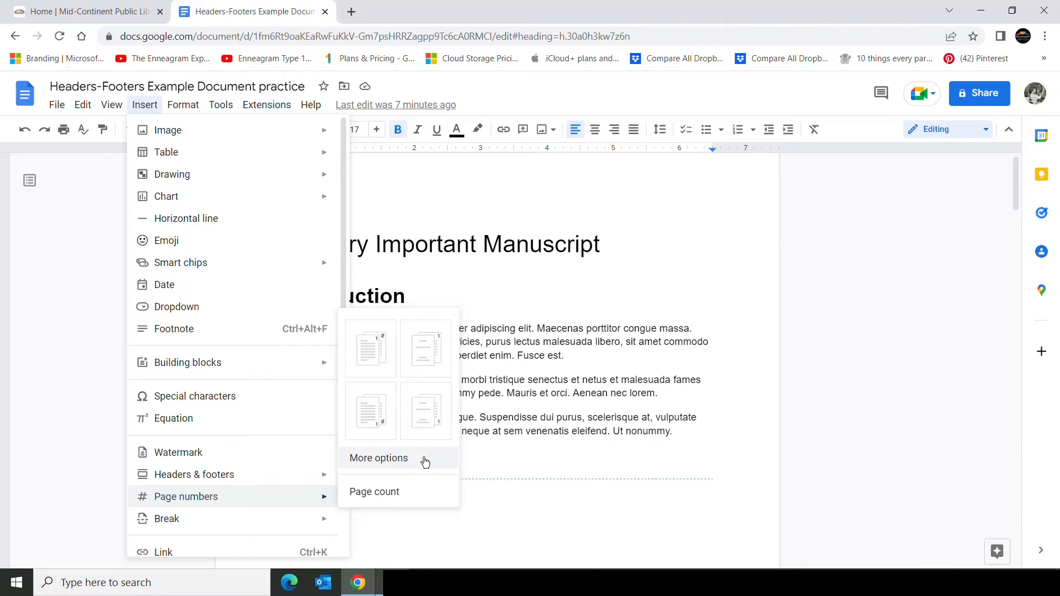
left_click(433, 417)
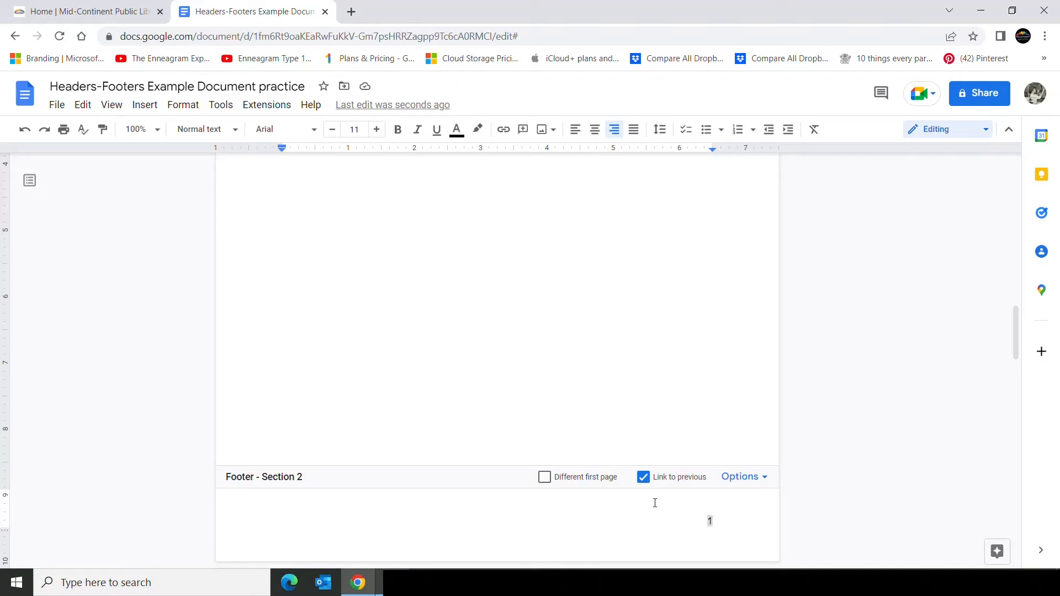
Apply page numbering to the whole document and hide the number on the first page.
left_click(765, 480)
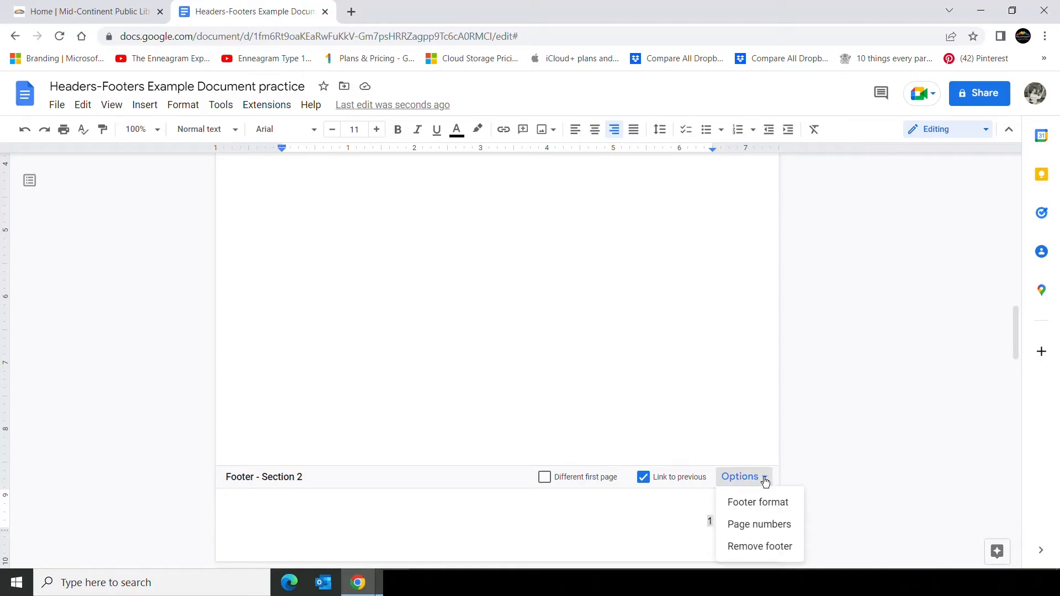
left_click(761, 527)
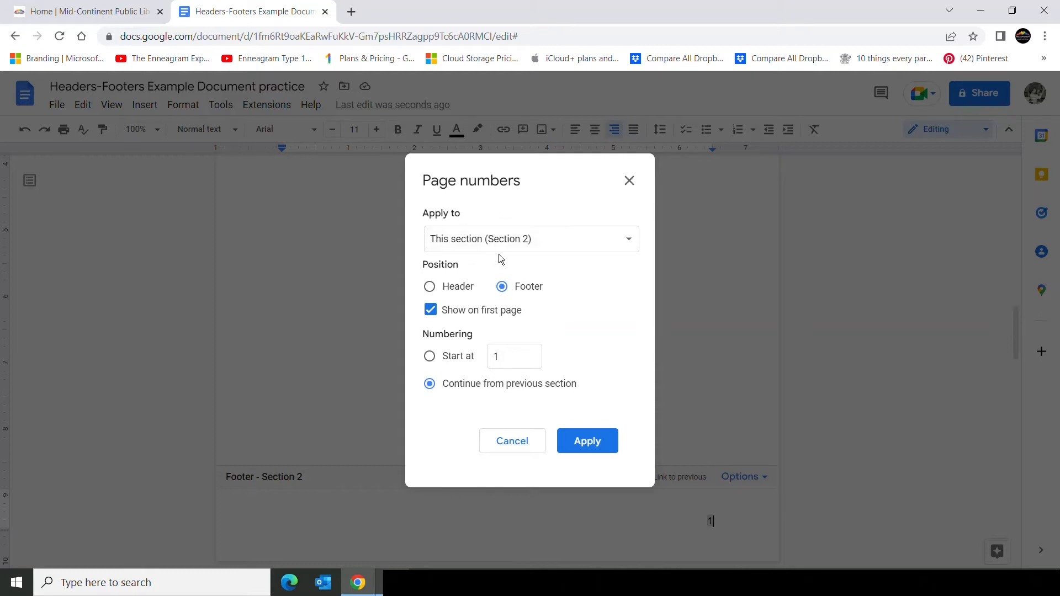
left_click(629, 243)
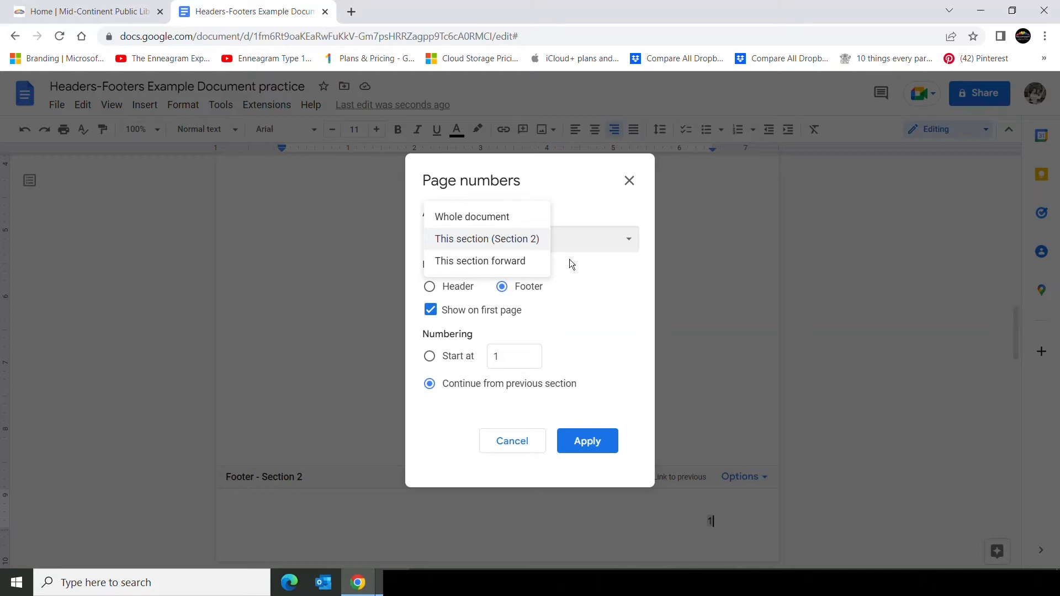
left_click(502, 221)
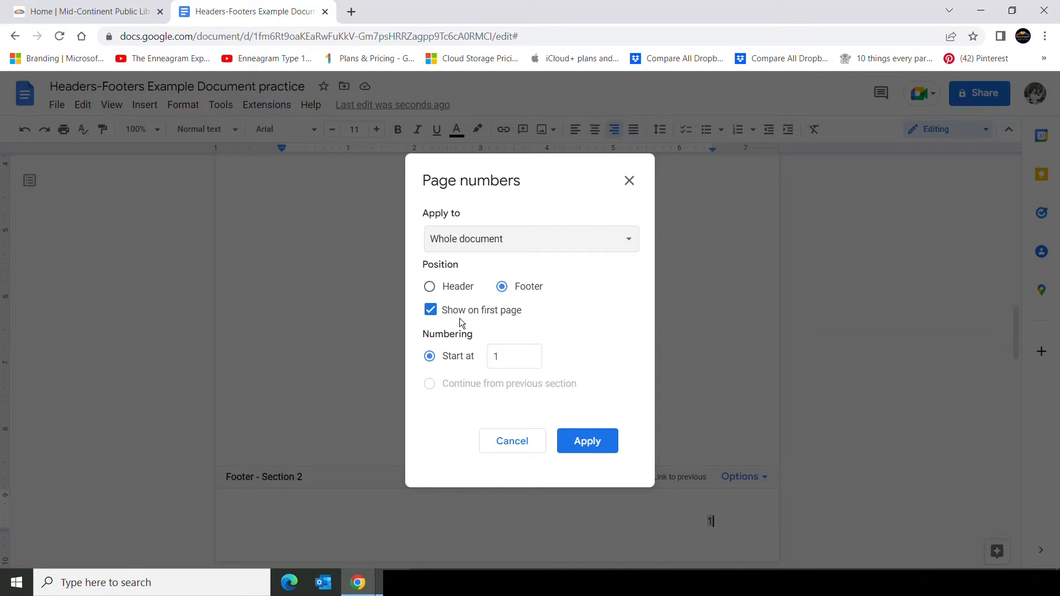
left_click(431, 311)
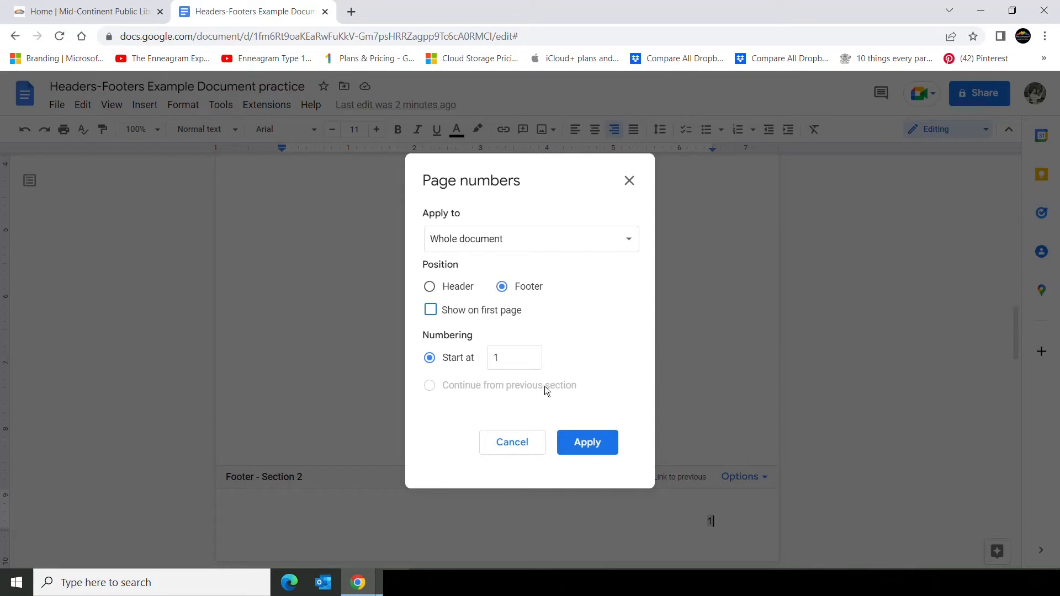
left_click(583, 445)
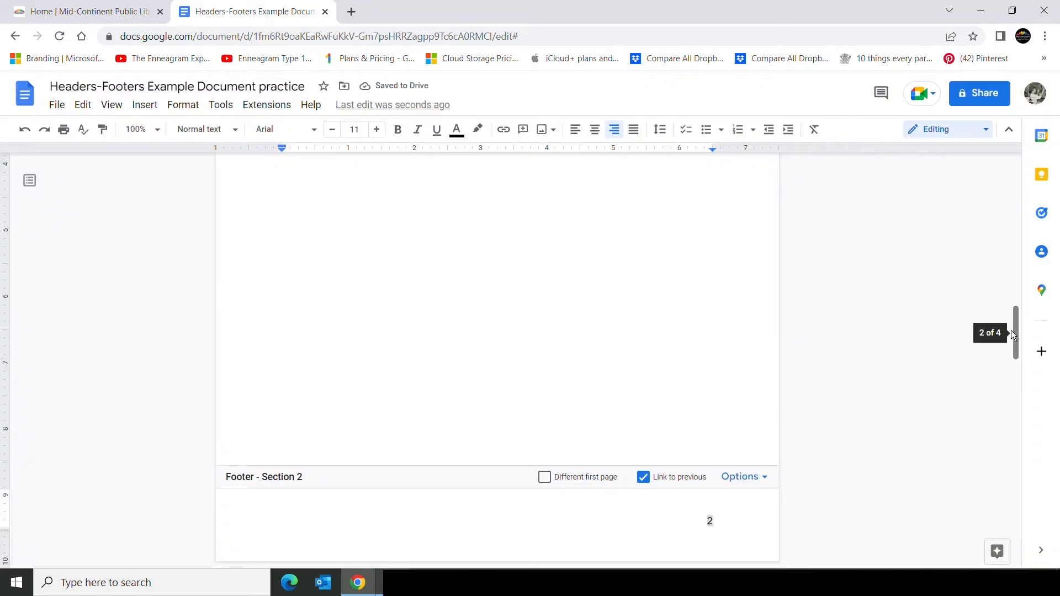
Scroll through the pages to review the page number in each section's footer.
left_click_drag(1013, 332, 1013, 188)
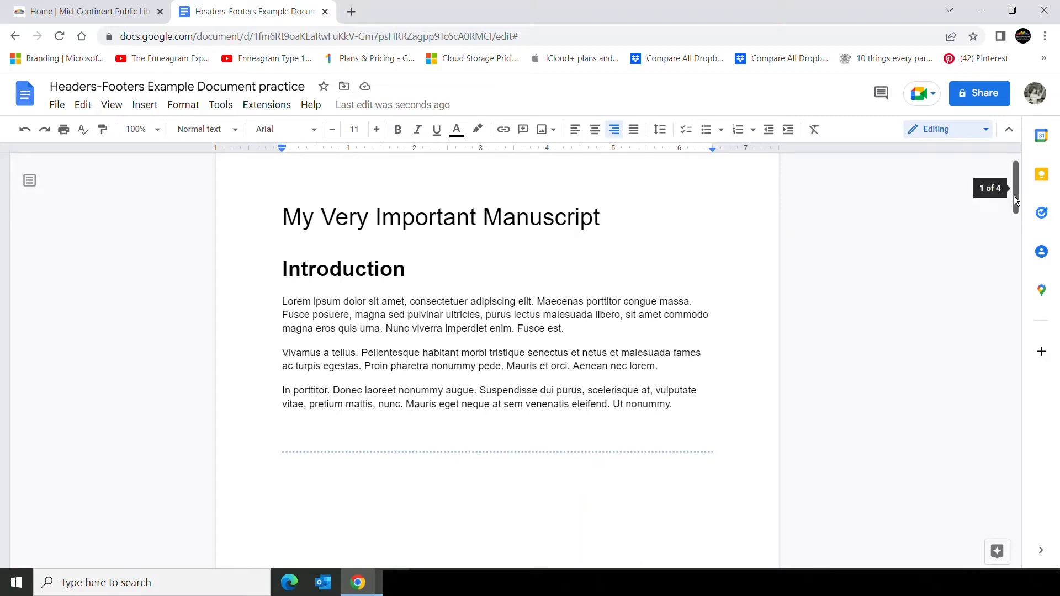
left_click_drag(1015, 199, 1013, 252)
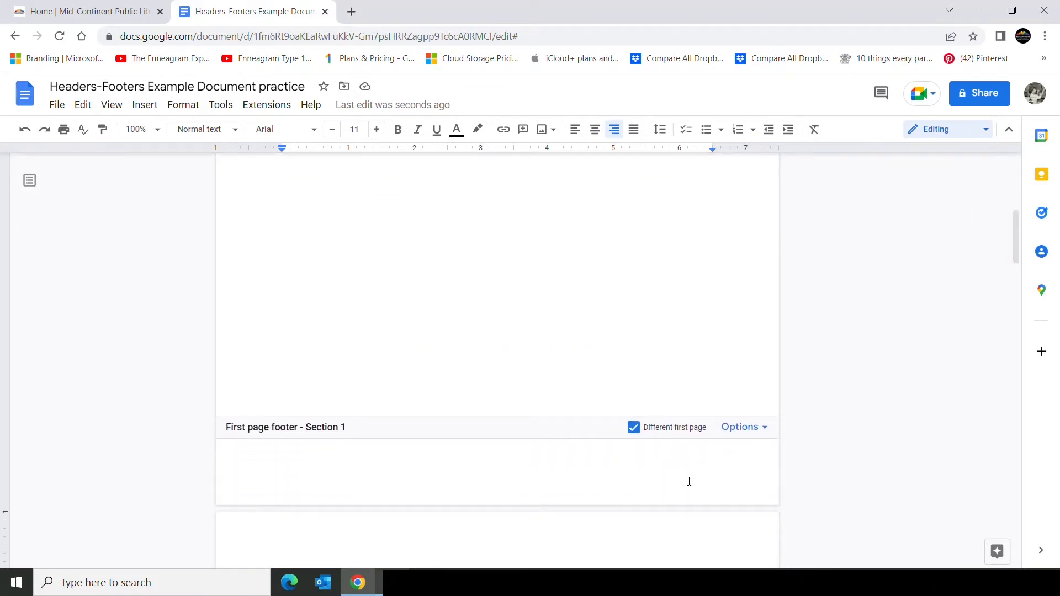
left_click_drag(1015, 248, 1020, 348)
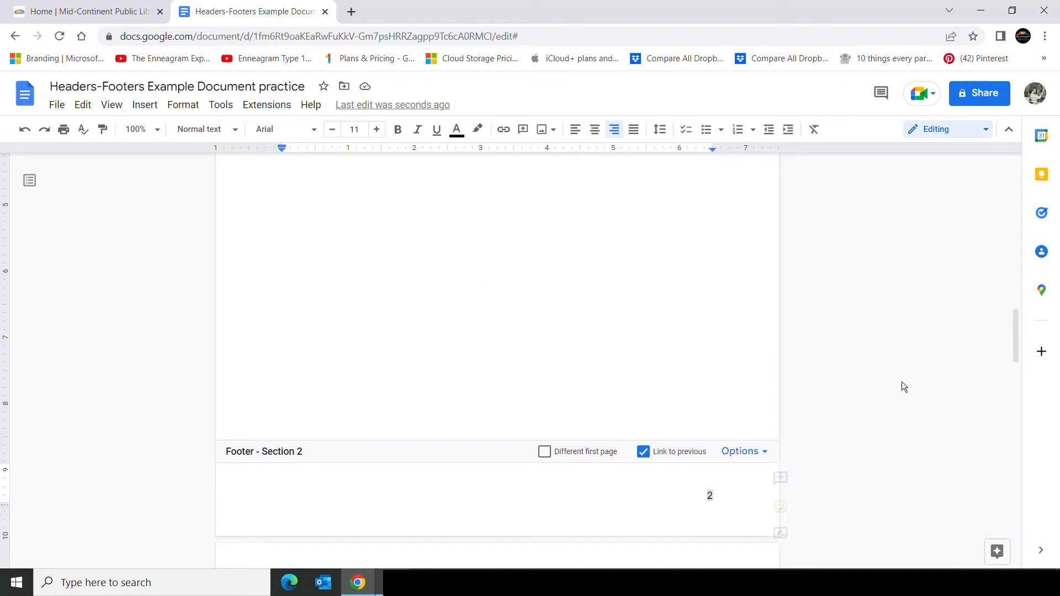
left_click_drag(1015, 326, 1019, 436)
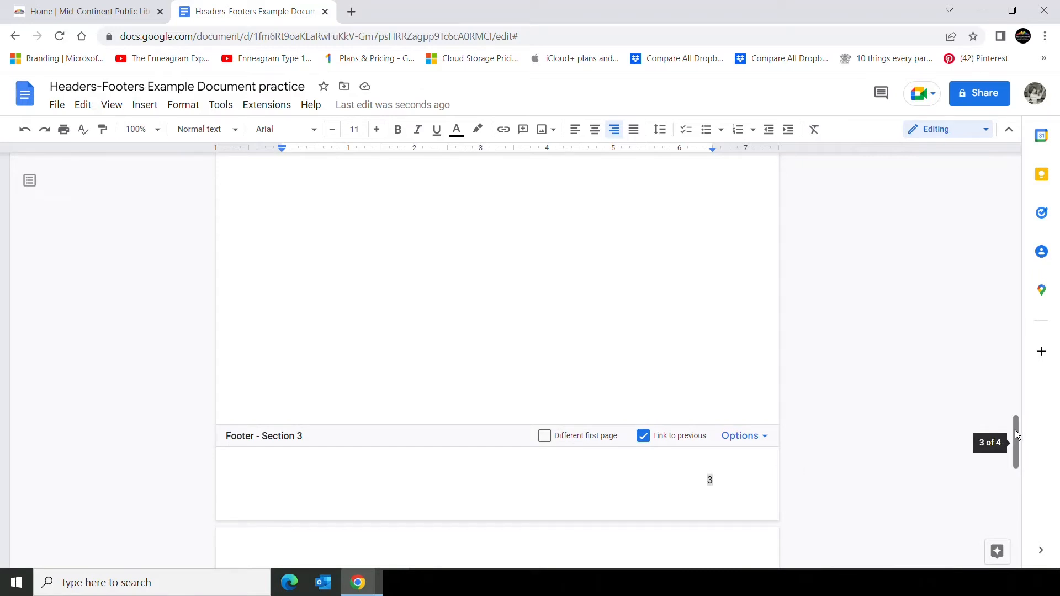
left_click_drag(1015, 430, 1003, 535)
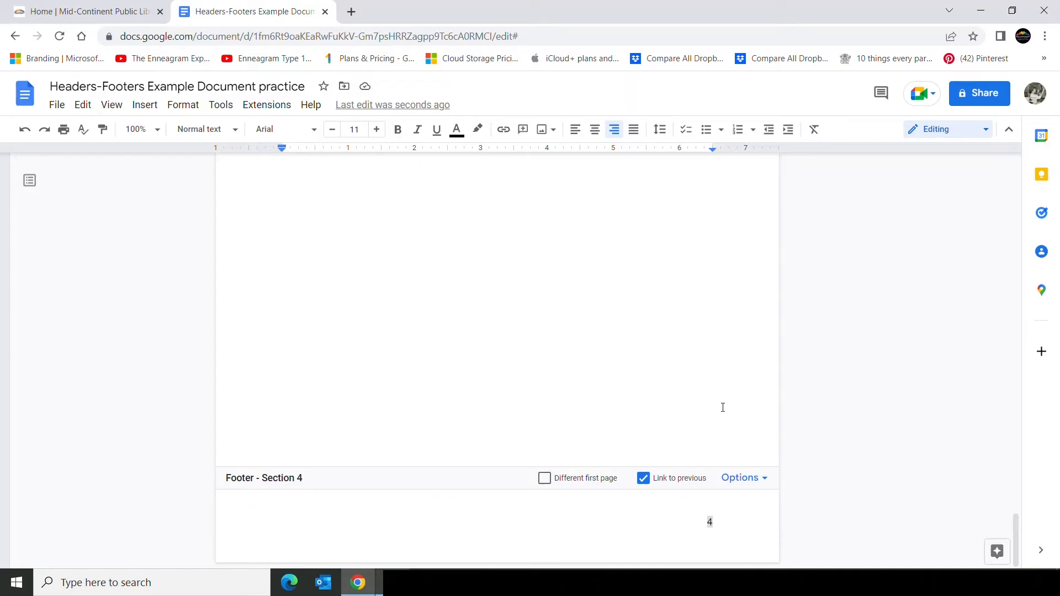
left_click_drag(1015, 522, 1007, 448)
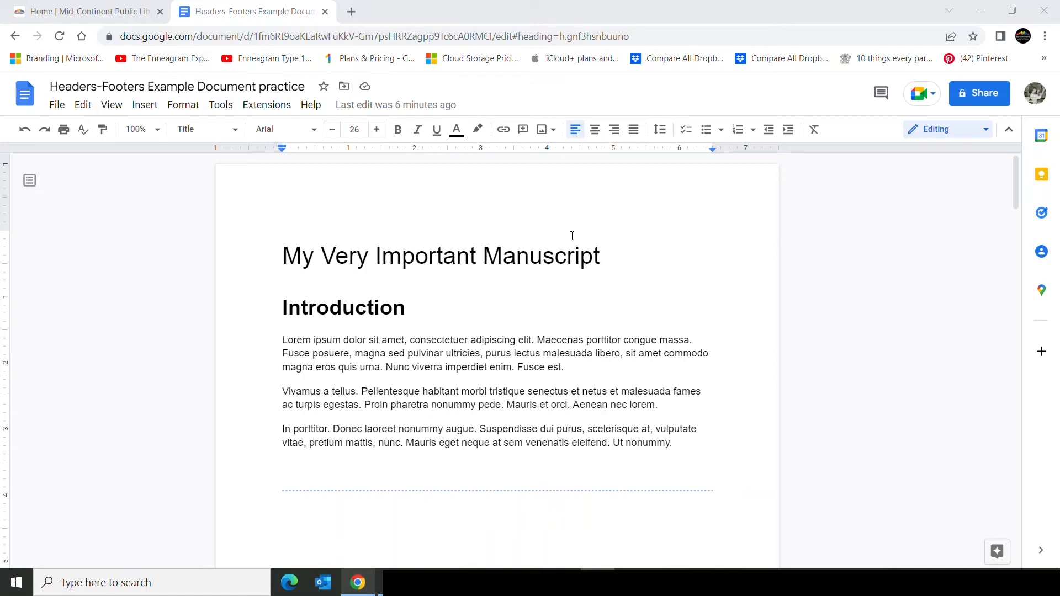
Insert a table of contents with page numbers at the very start of the document, before the manuscript title.
left_click(284, 257)
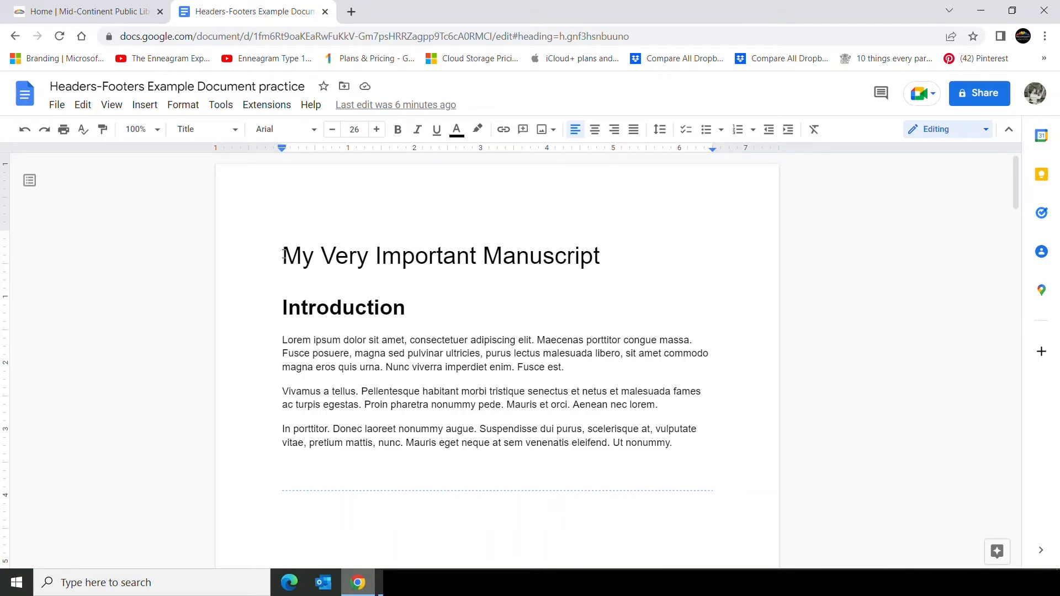
left_click(155, 108)
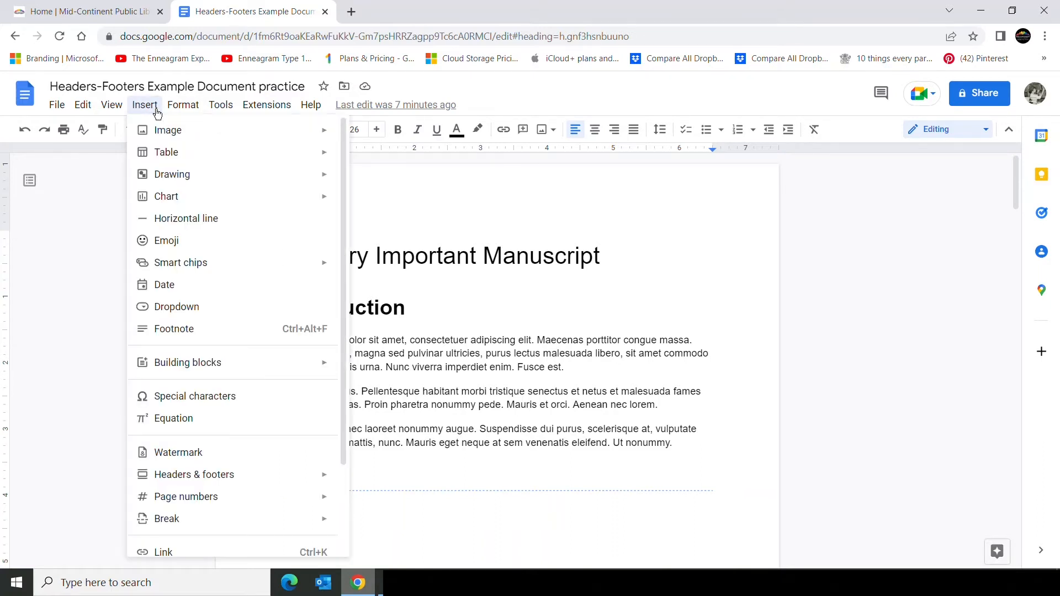
scroll(339, 323, "down", 1)
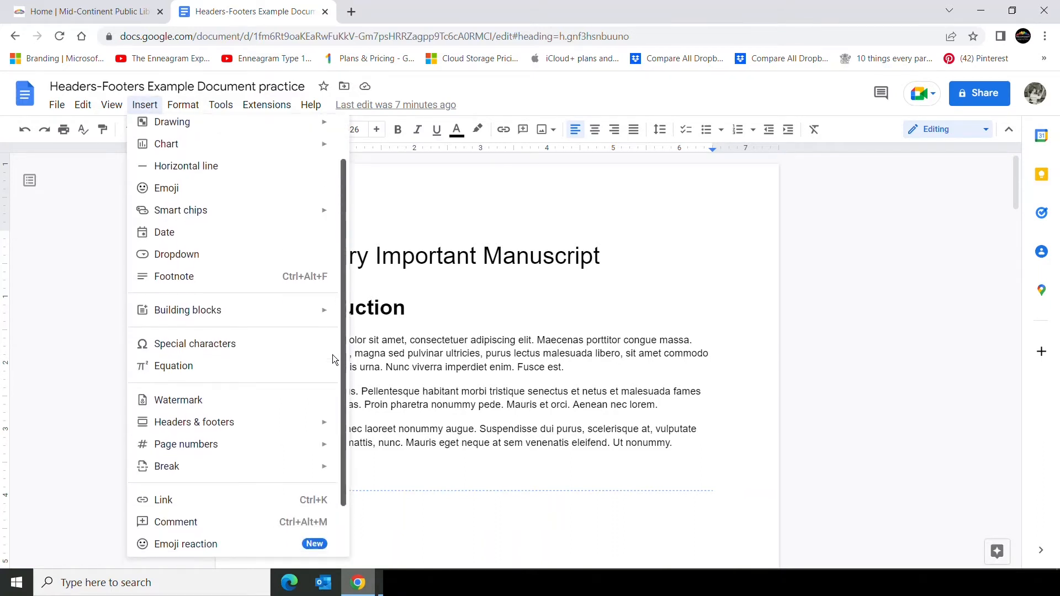
scroll(332, 360, "down", 2)
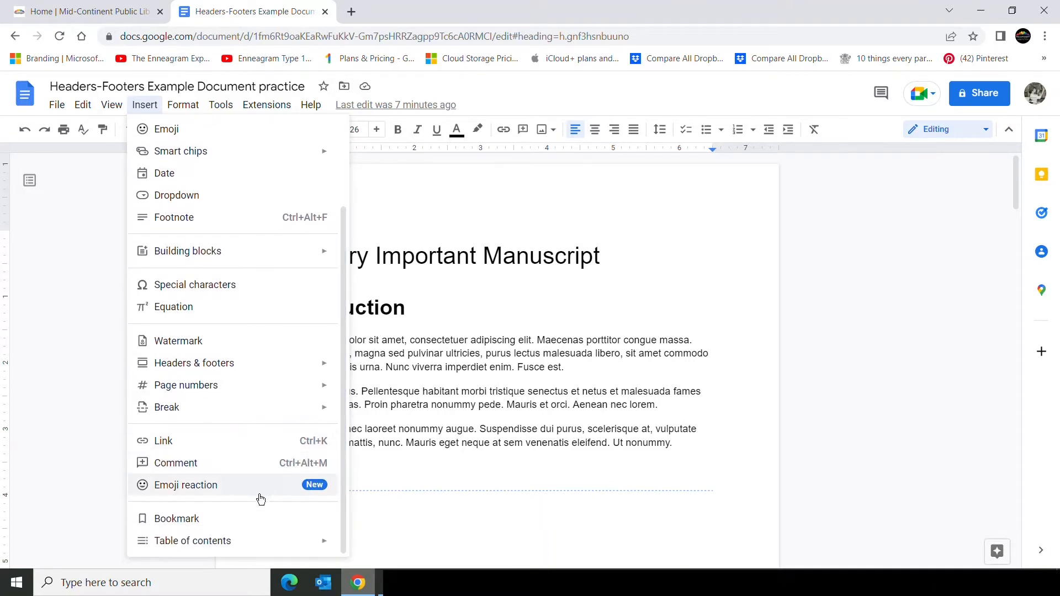
mouse_move(232, 547)
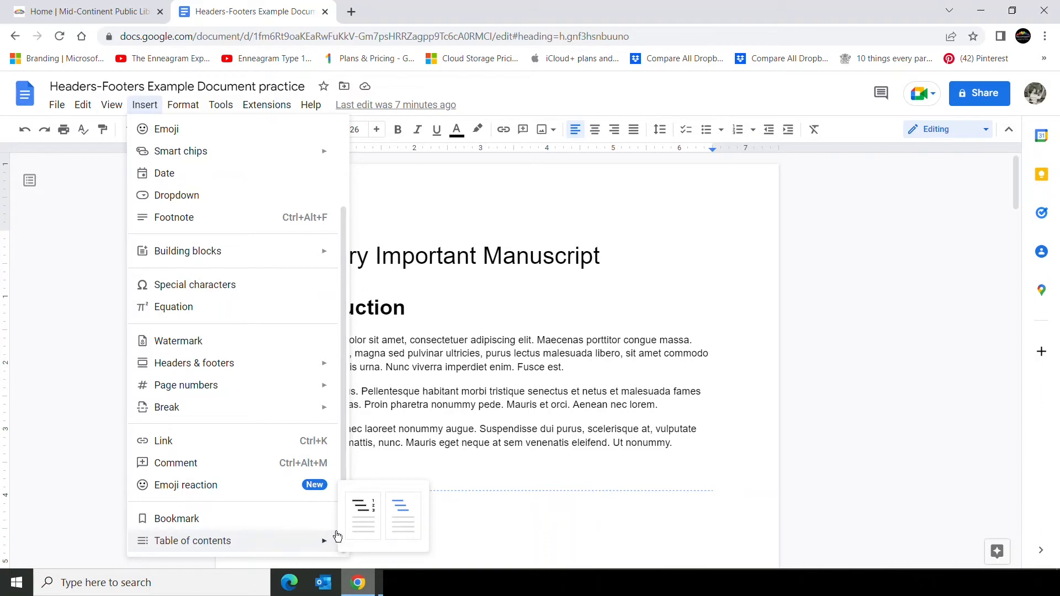
left_click(364, 518)
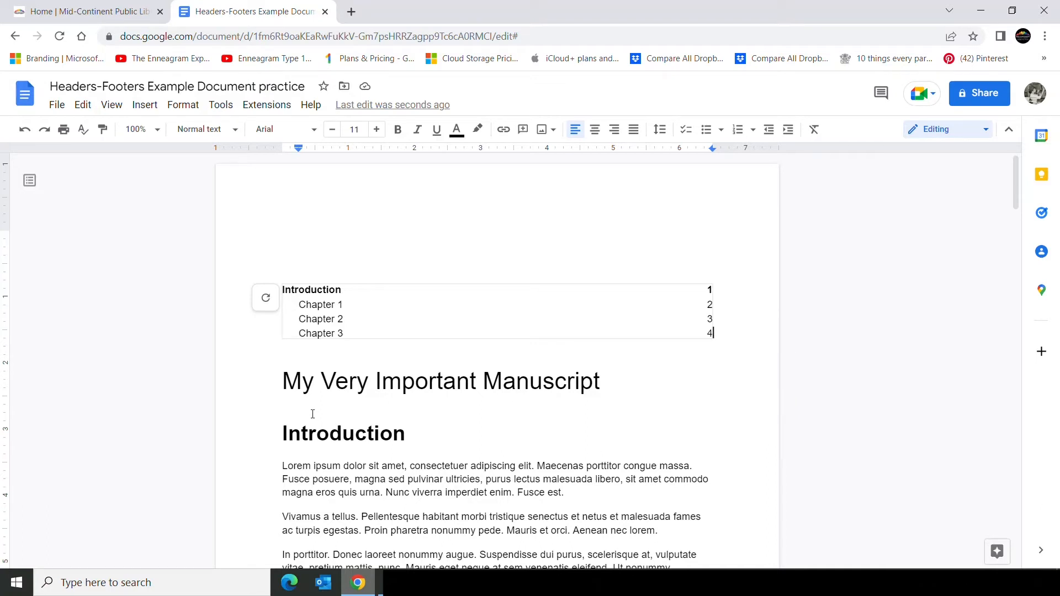
Insert a next-page section break between the table of contents and the manuscript title.
left_click(284, 381)
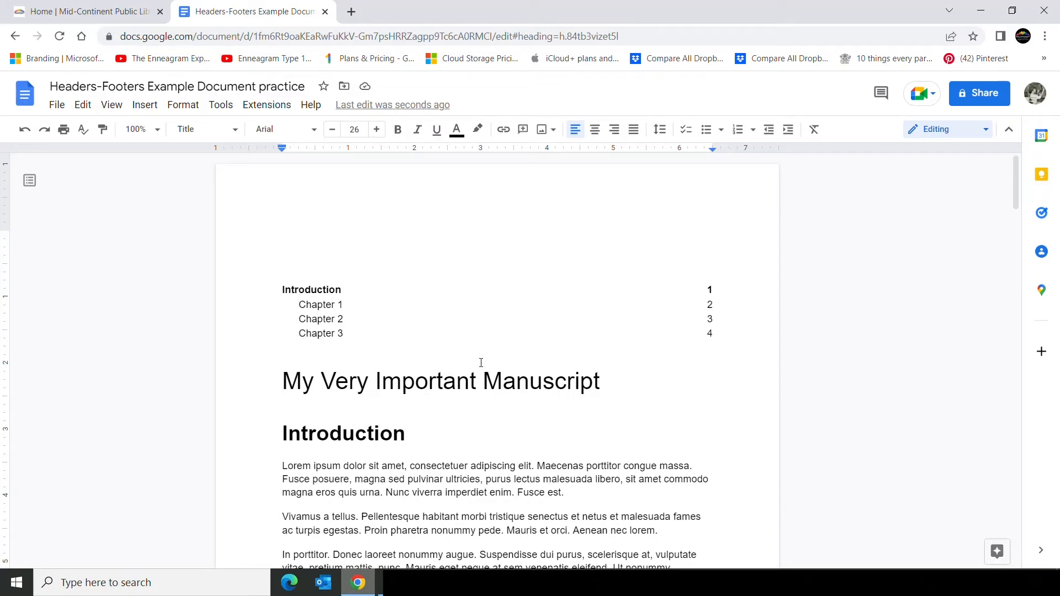
left_click(149, 110)
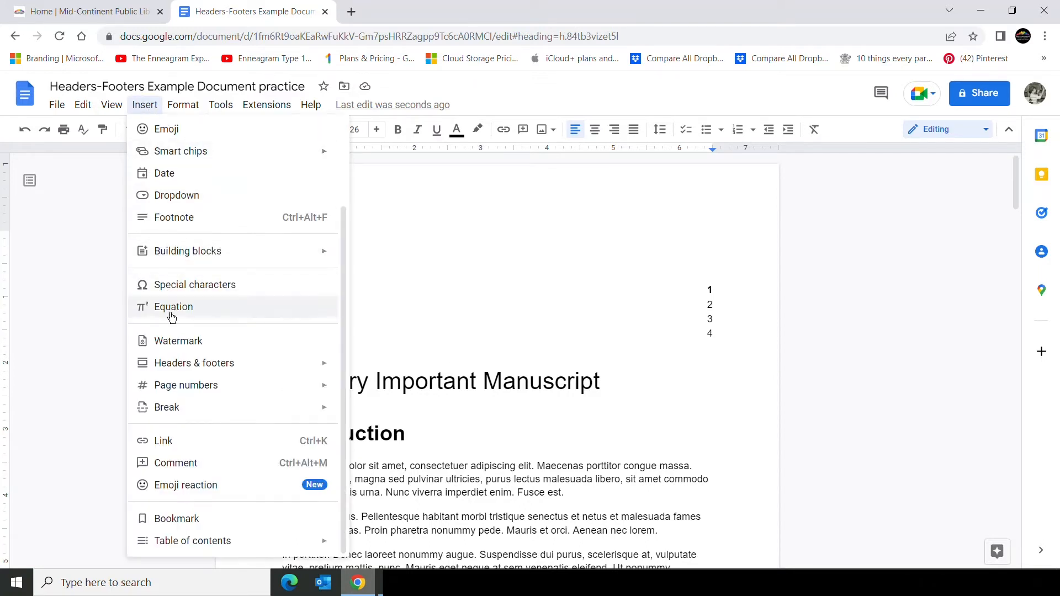
mouse_move(182, 409)
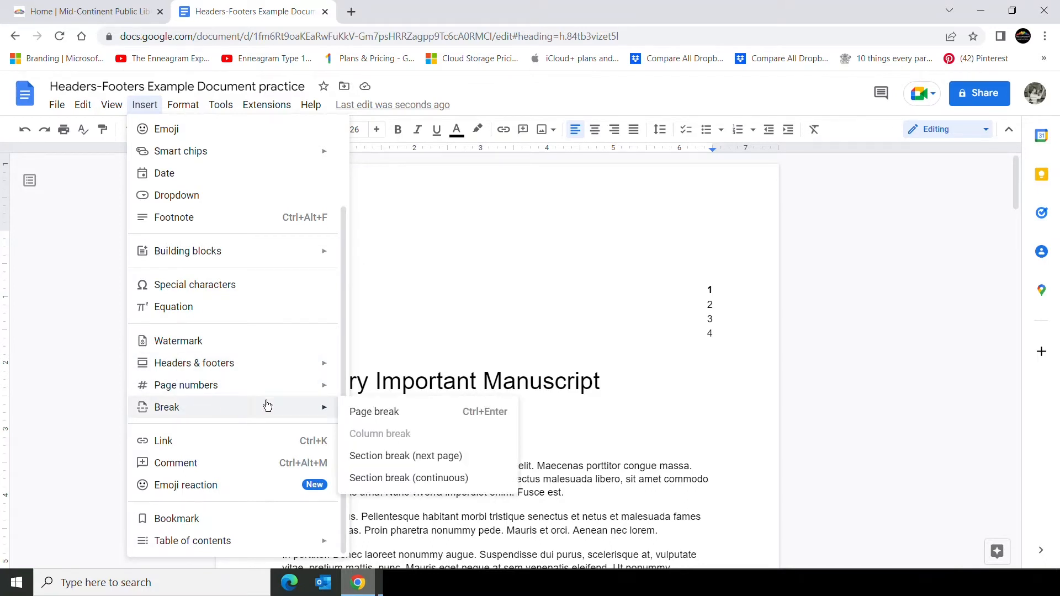
left_click(409, 457)
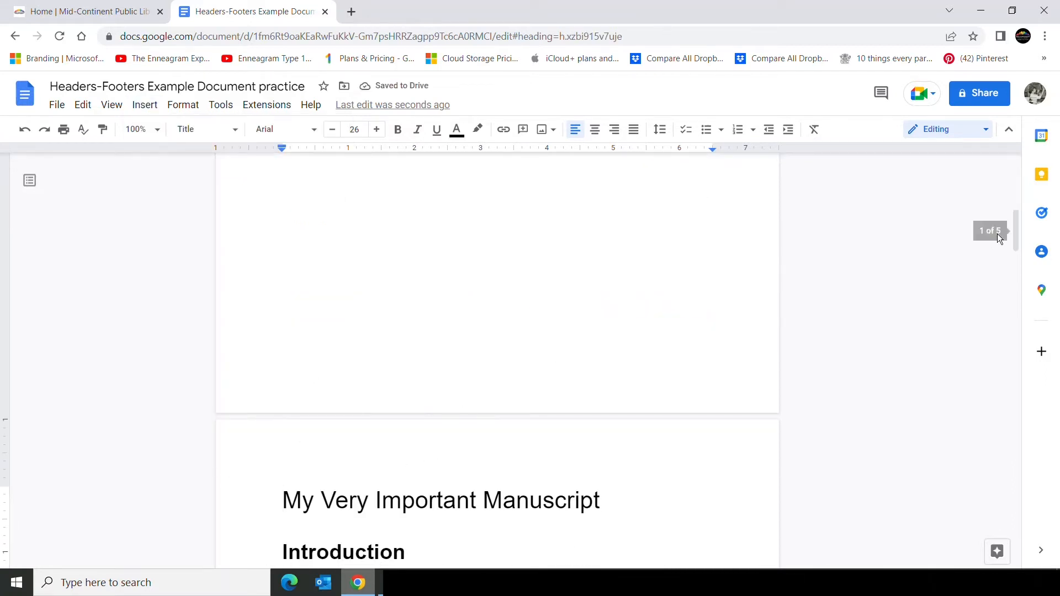
Add the heading Table of Contents above the table of contents.
left_click_drag(1013, 235, 1013, 177)
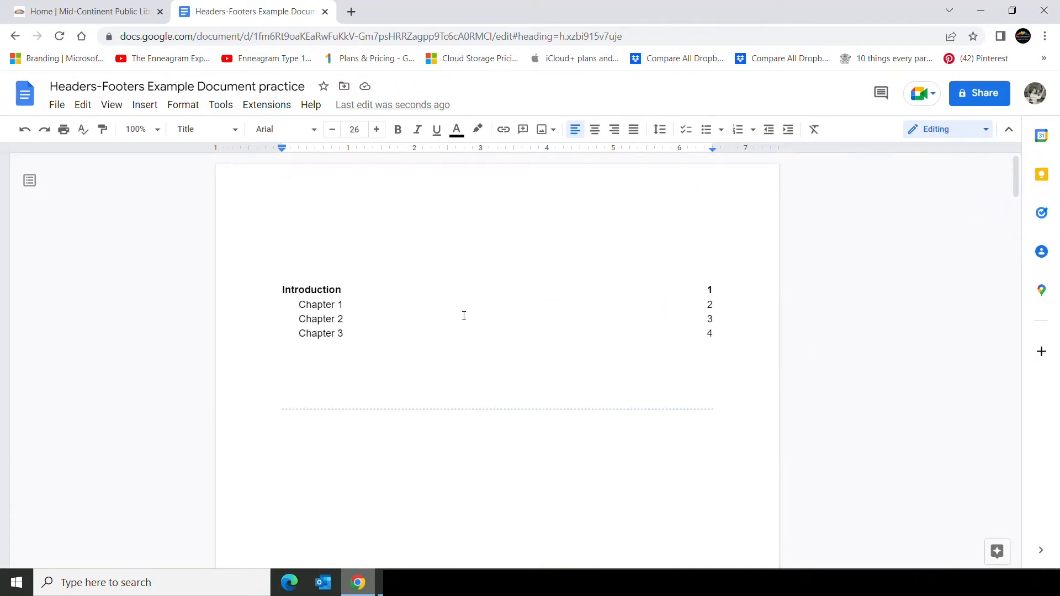
left_click(277, 261)
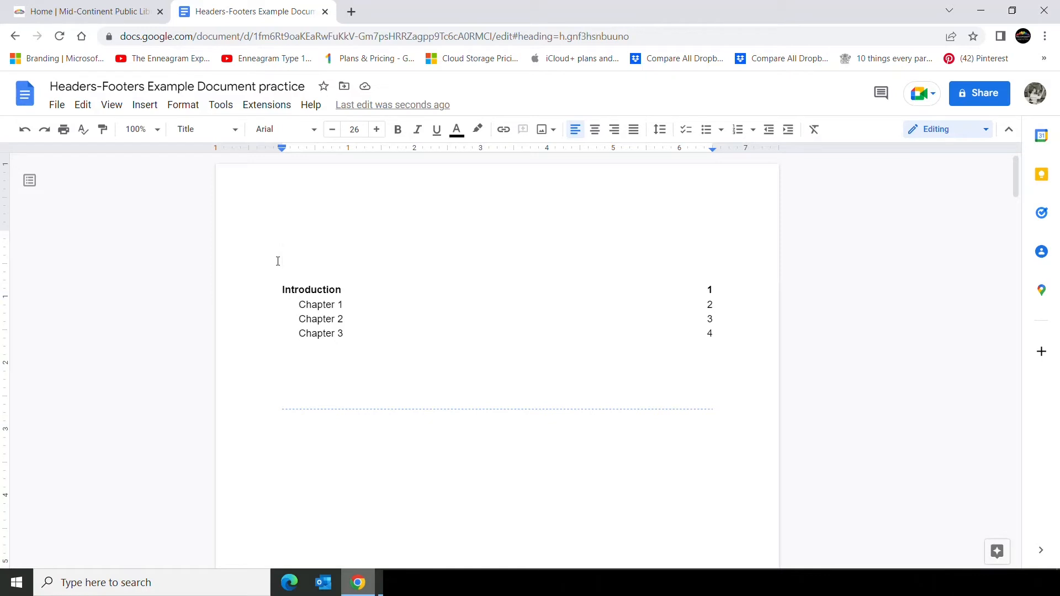
type("Table of Conten")
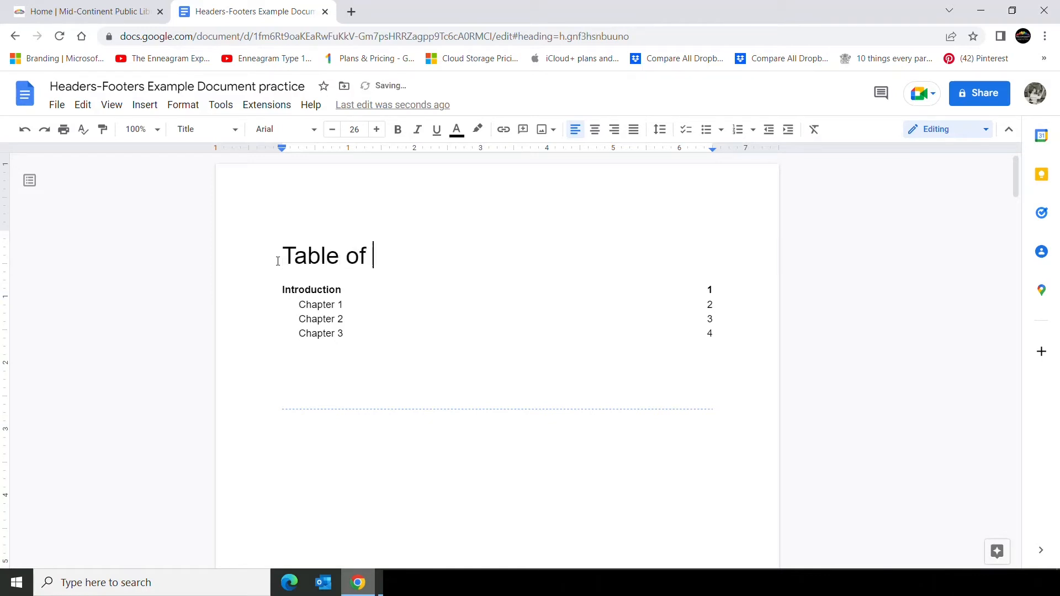
type("ts")
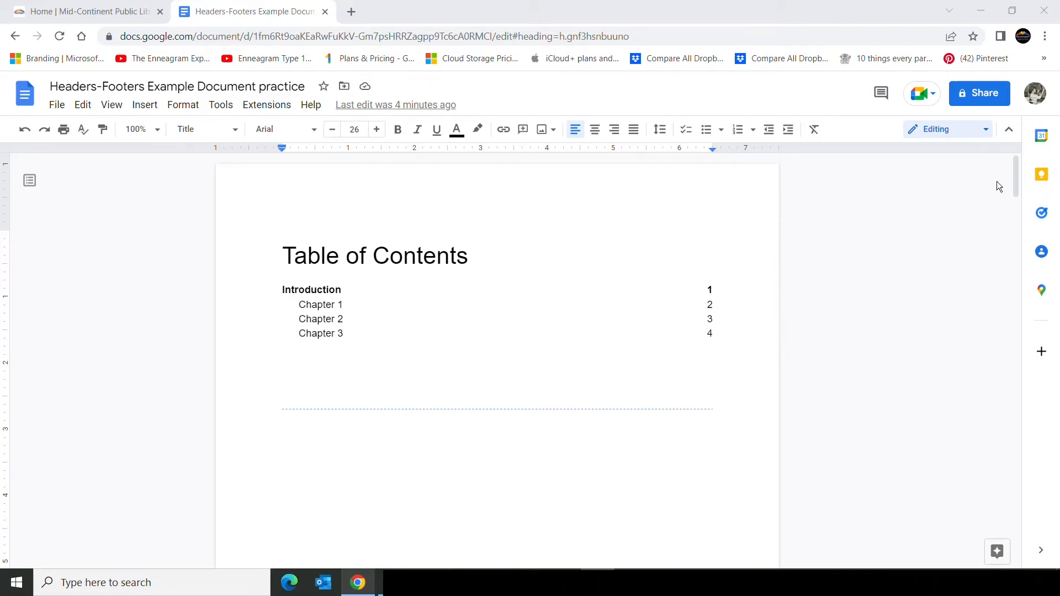
Open the Section 2 footer and unlink it from the previous section.
left_click_drag(1015, 181, 1003, 305)
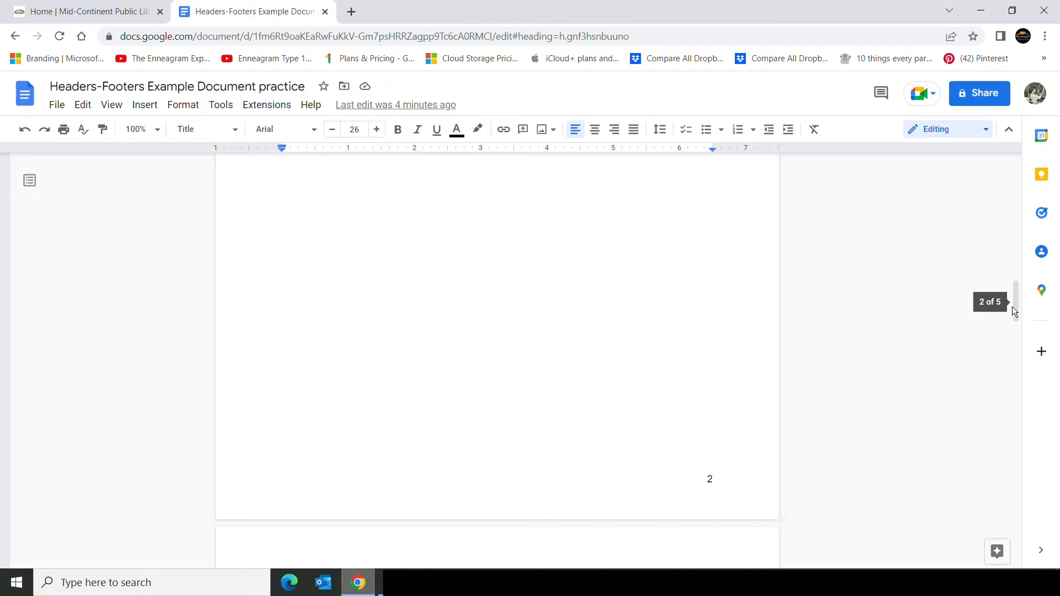
left_click_drag(1013, 306, 1010, 187)
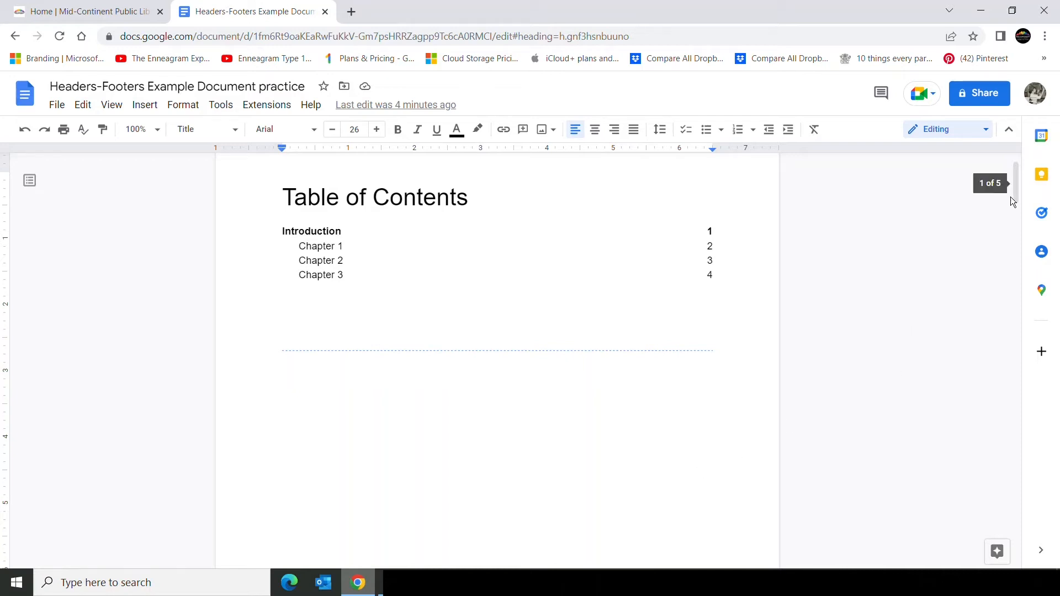
left_click_drag(1014, 190, 1020, 308)
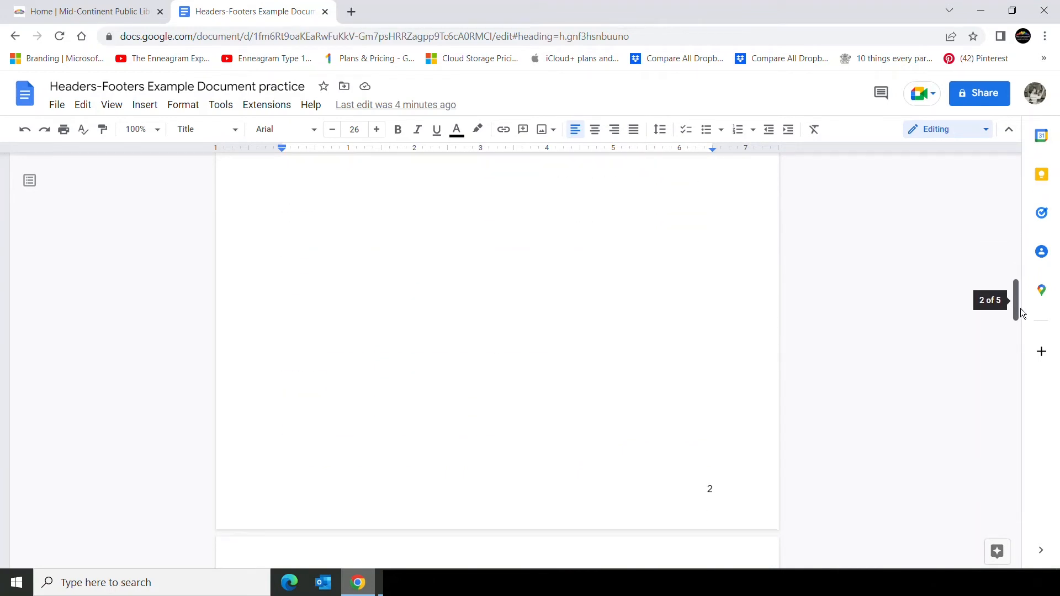
double_click(673, 490)
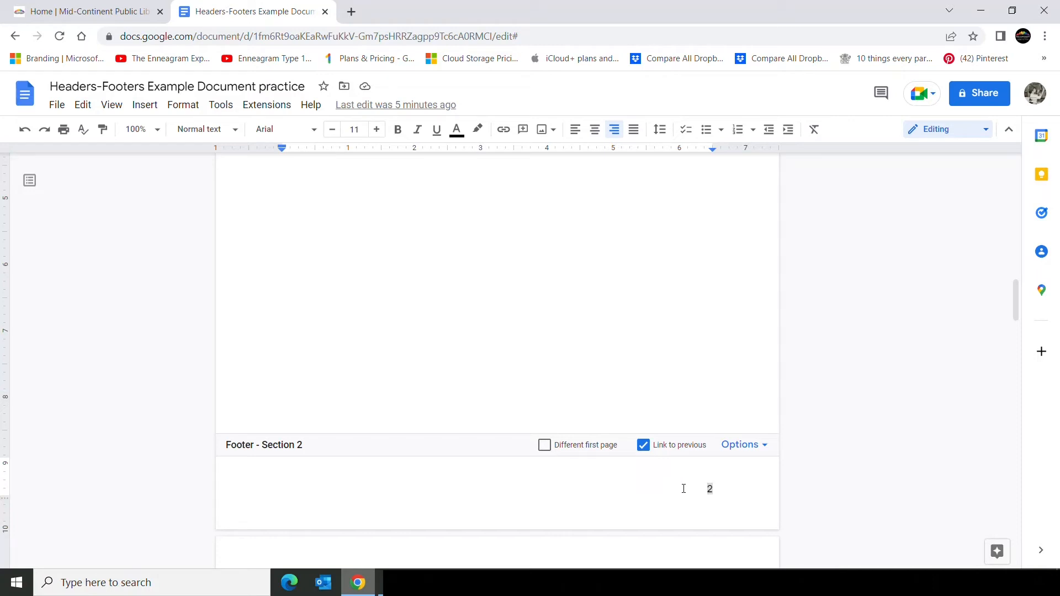
left_click(643, 446)
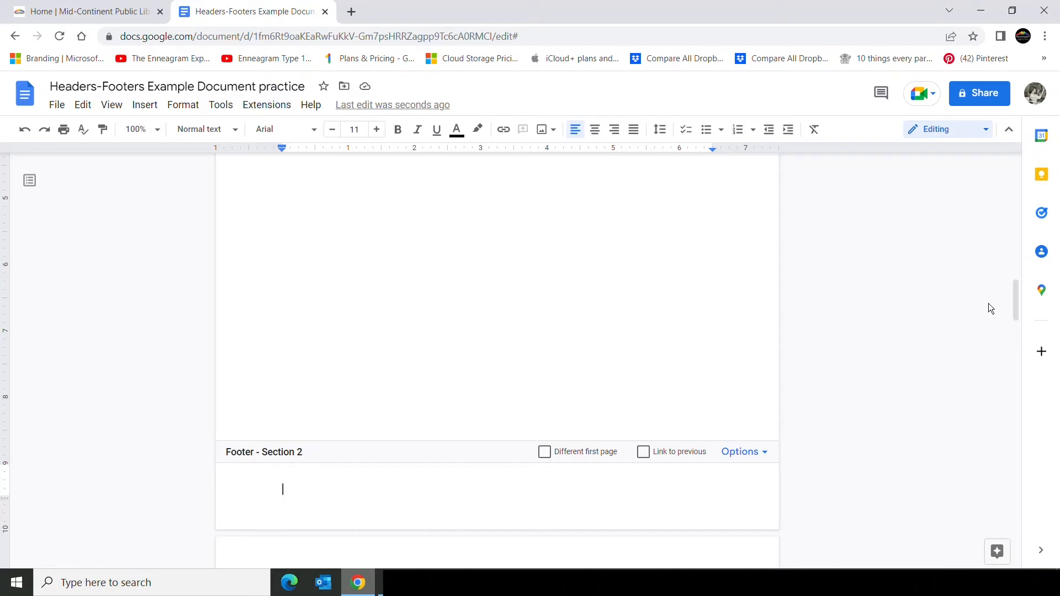
Restart footer page numbering at 1 for this section forward, then right-align the page number.
mouse_move(1014, 300)
left_mouse_down()
mouse_move(1019, 385)
mouse_move(1027, 308)
left_mouse_up()
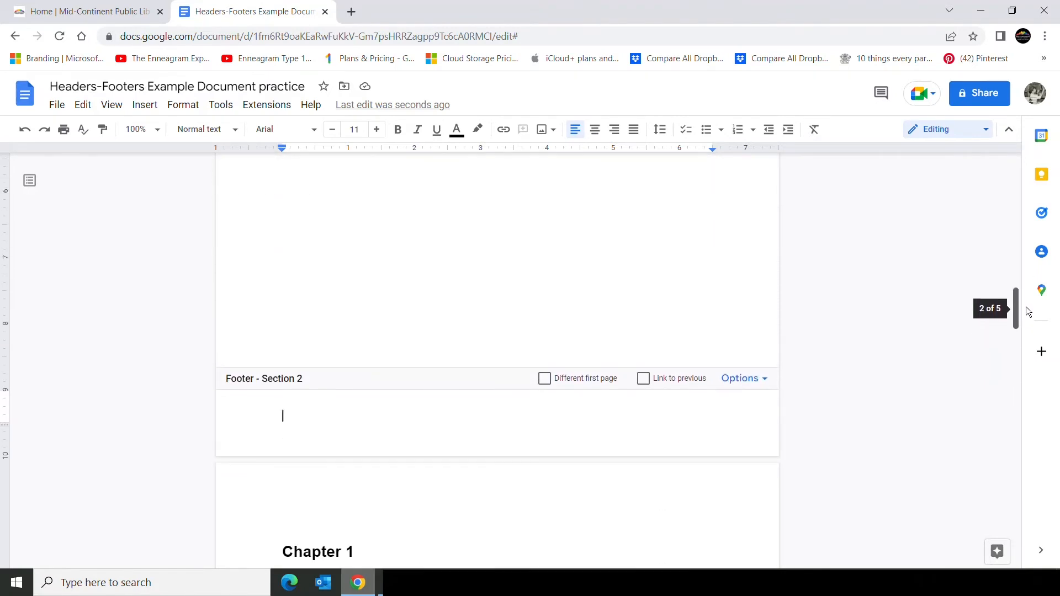
left_click(766, 380)
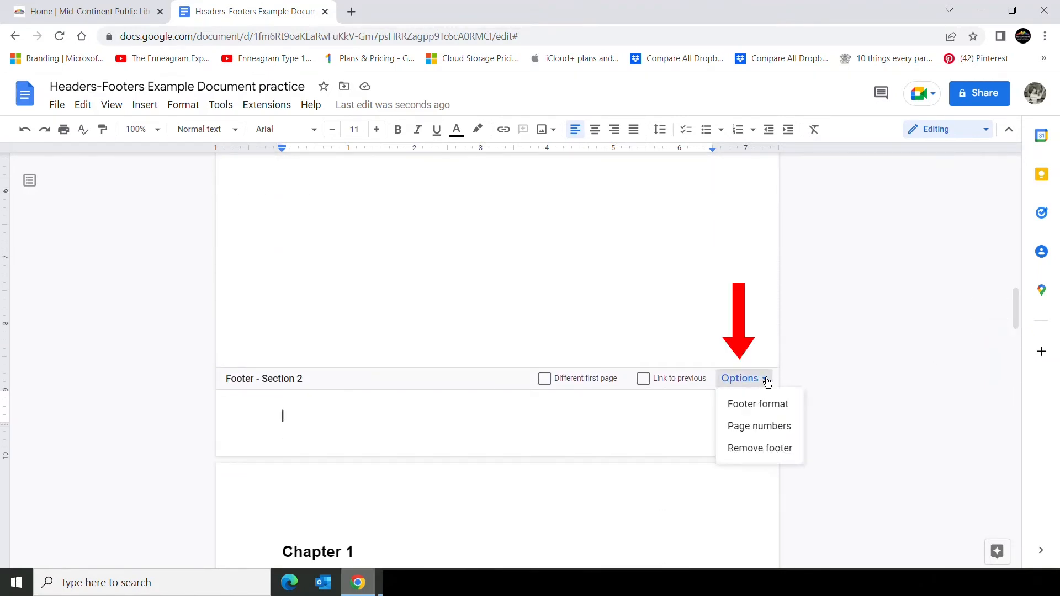
left_click(764, 428)
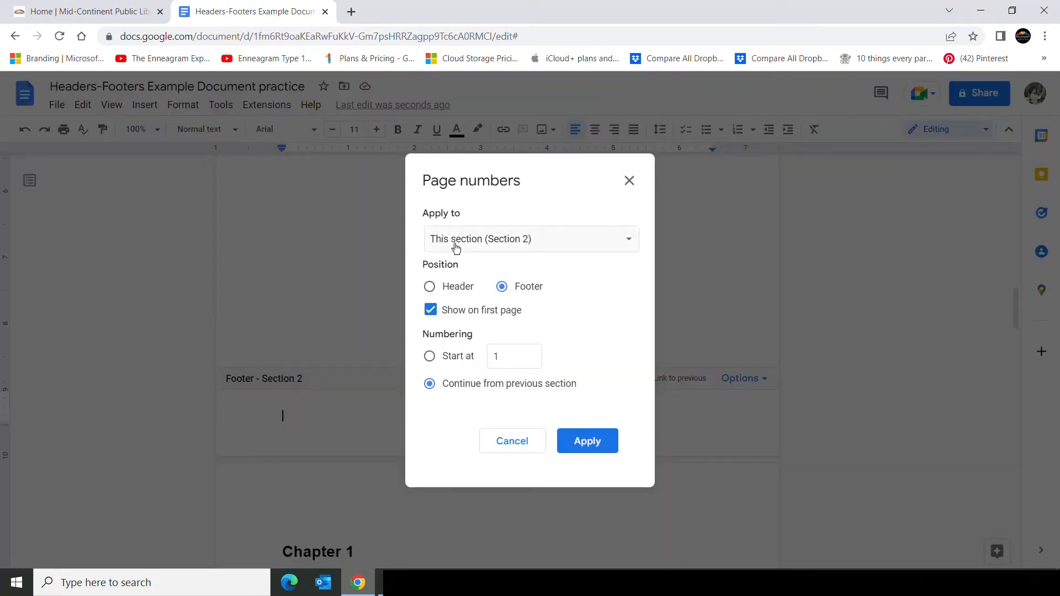
left_click(627, 243)
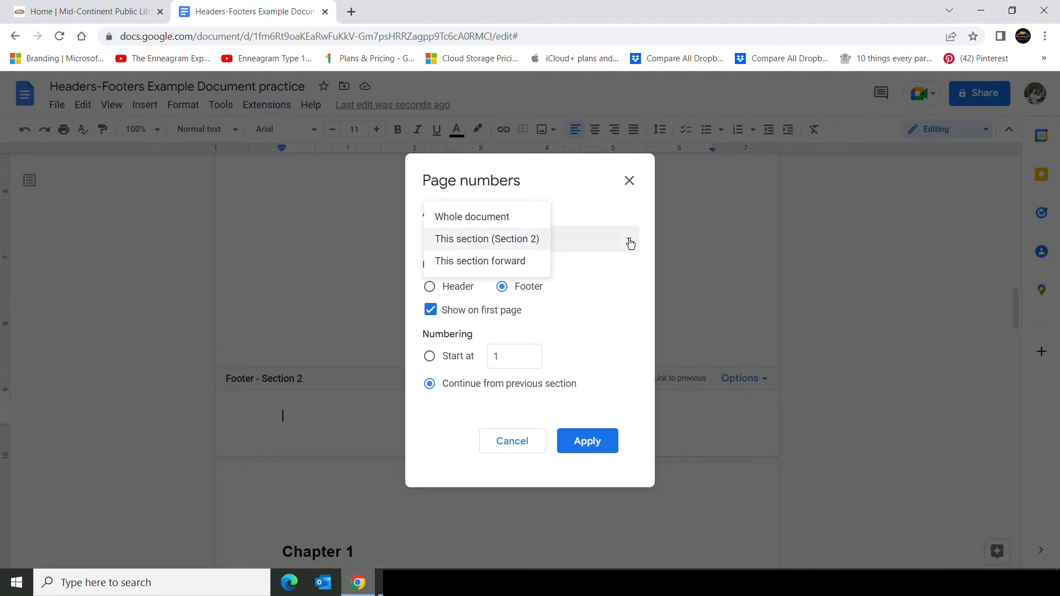
left_click(500, 263)
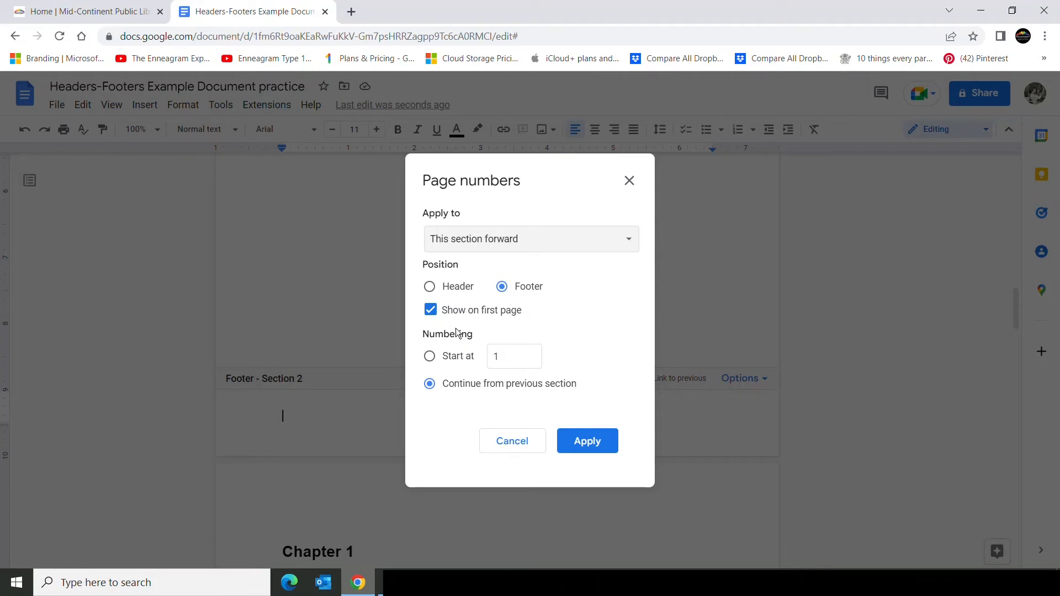
left_click(430, 357)
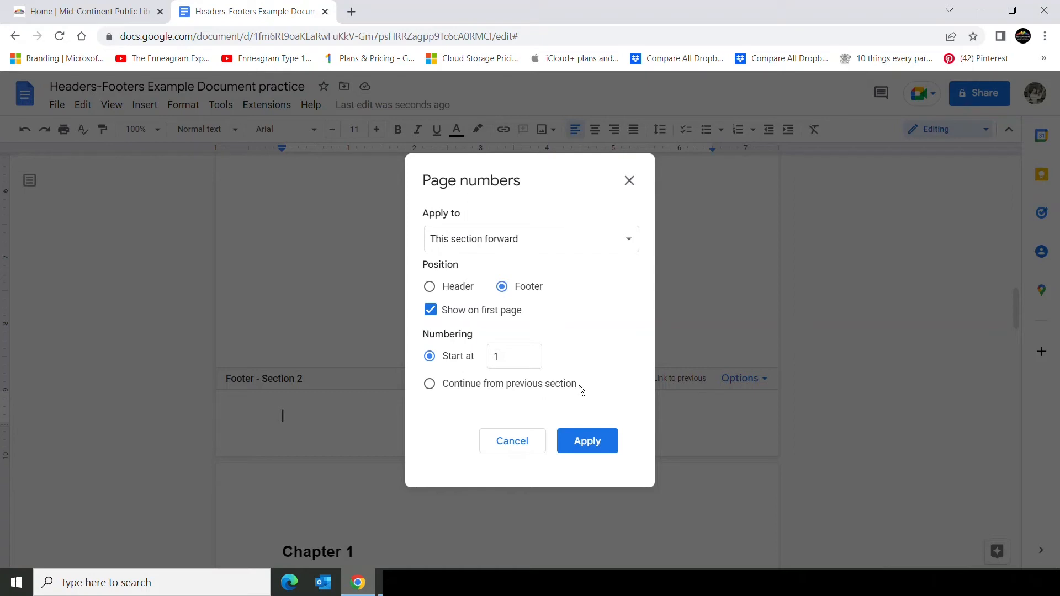
left_click(599, 445)
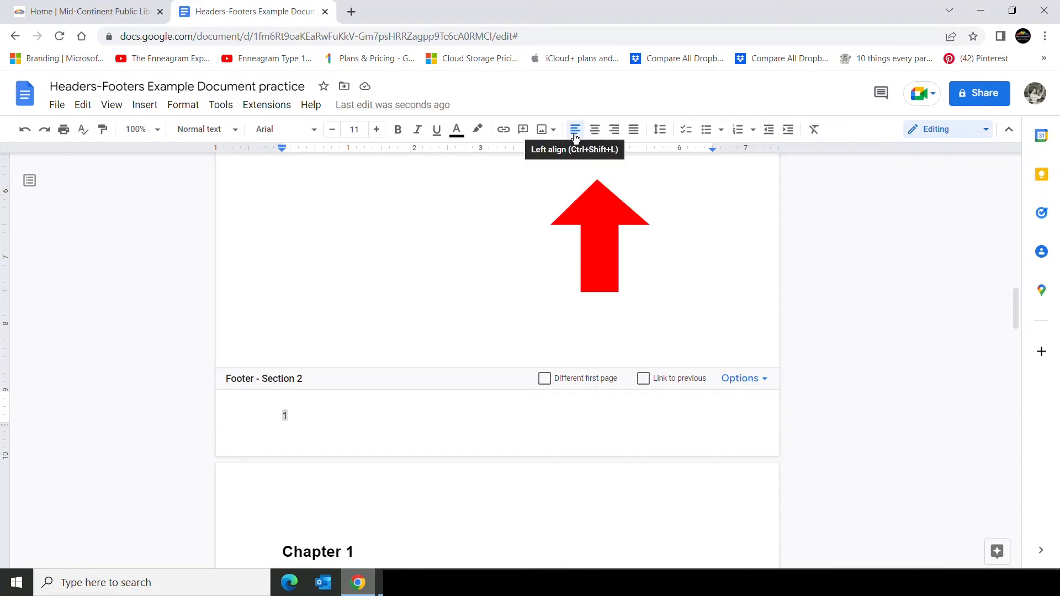
left_click(615, 130)
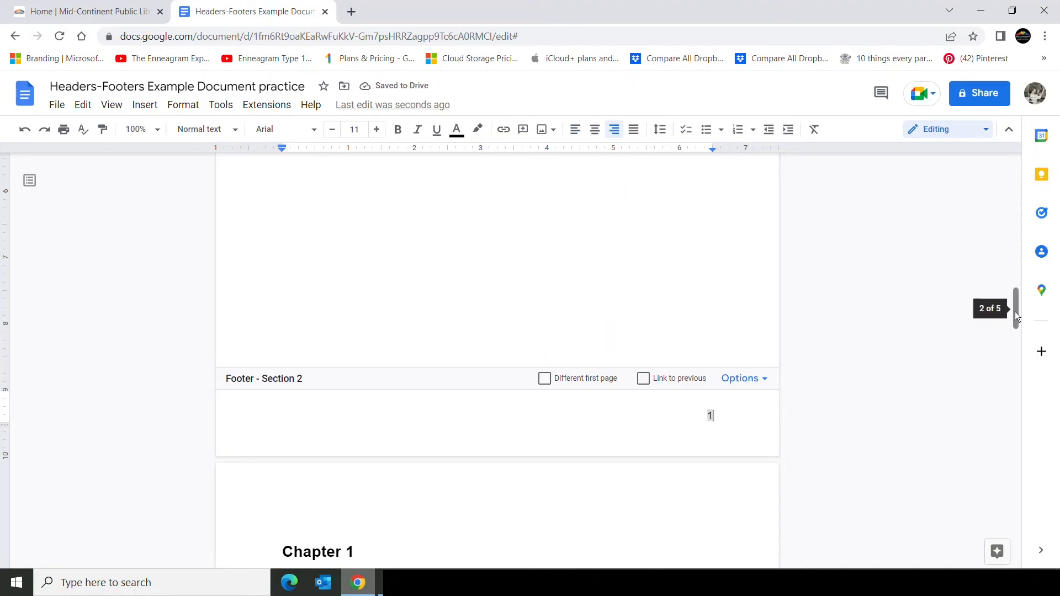
Scroll through all pages to review each section's footer page number.
left_click_drag(1015, 312, 1015, 175)
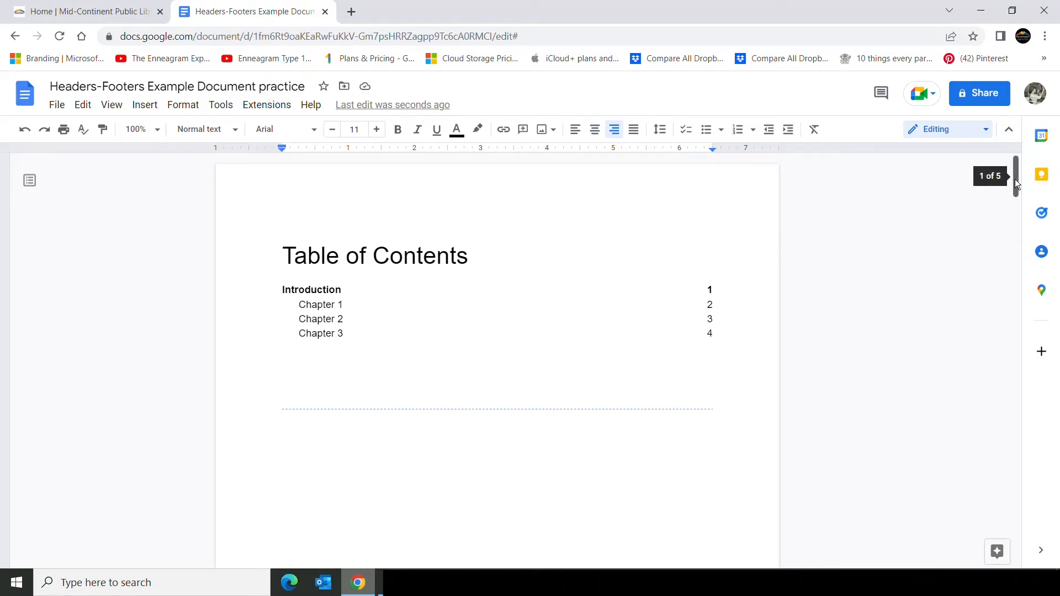
left_click_drag(1015, 178, 1012, 224)
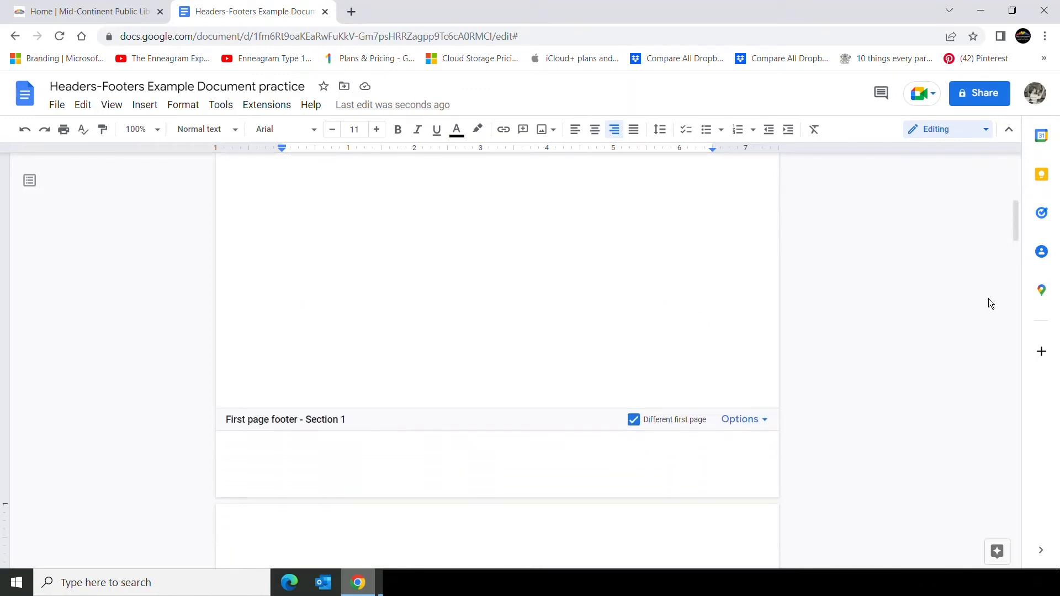
left_click_drag(1015, 231, 1018, 311)
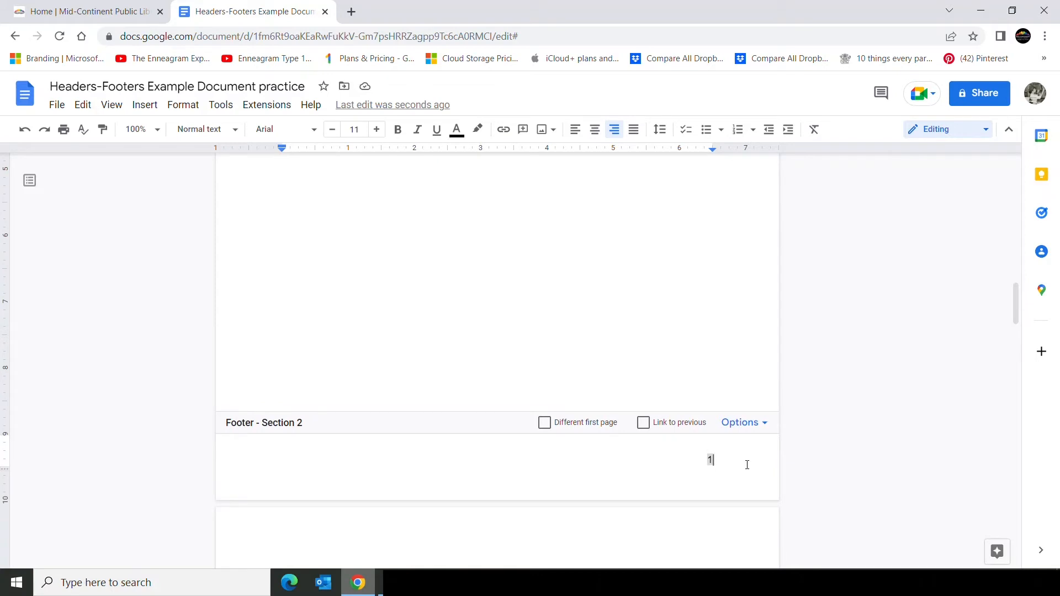
left_click_drag(1016, 296, 1012, 375)
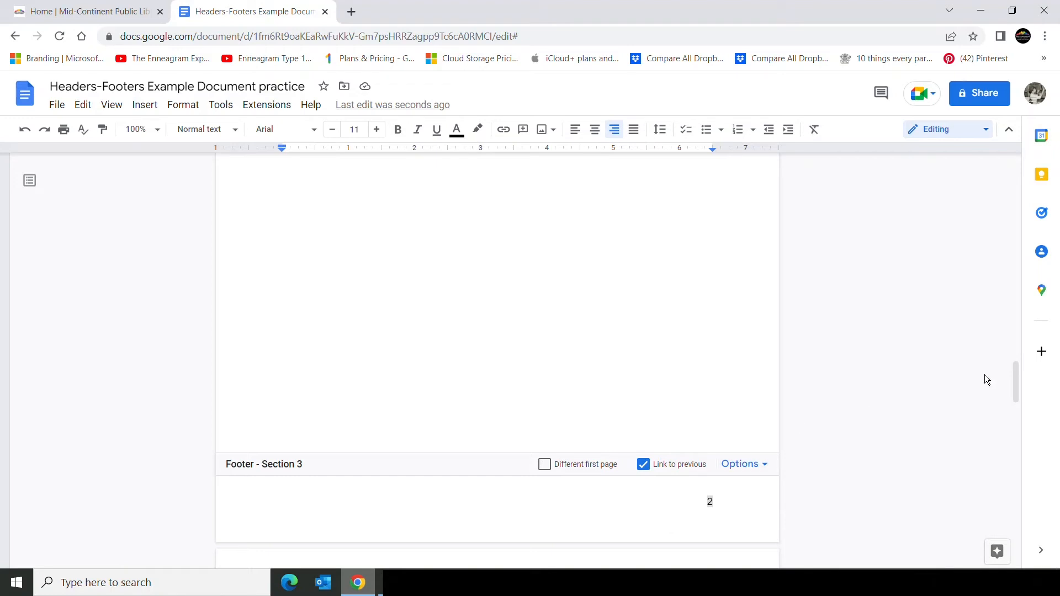
left_click_drag(1015, 377, 1004, 458)
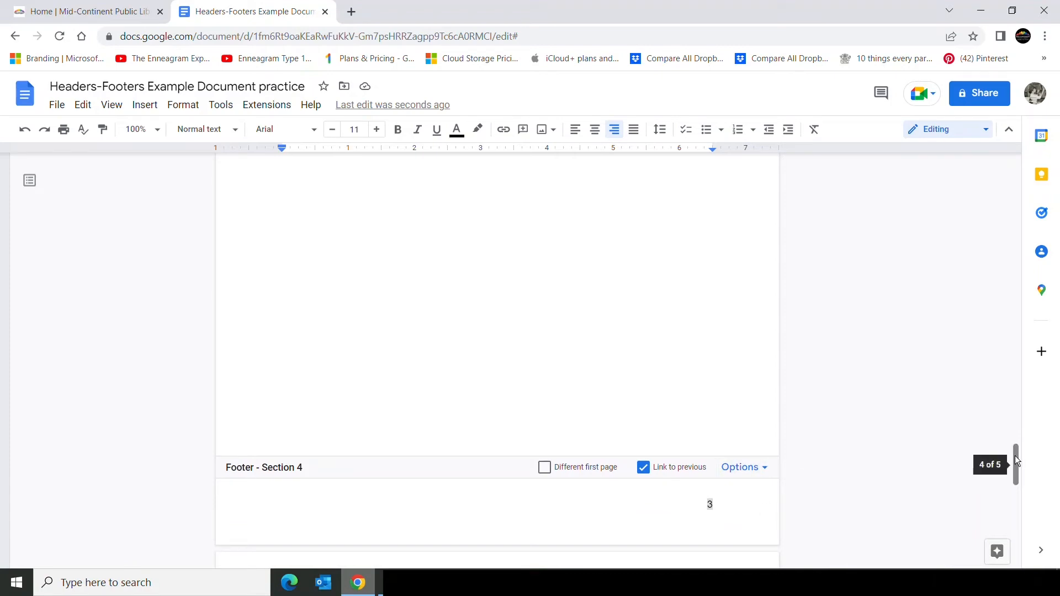
left_click_drag(1015, 456, 1001, 542)
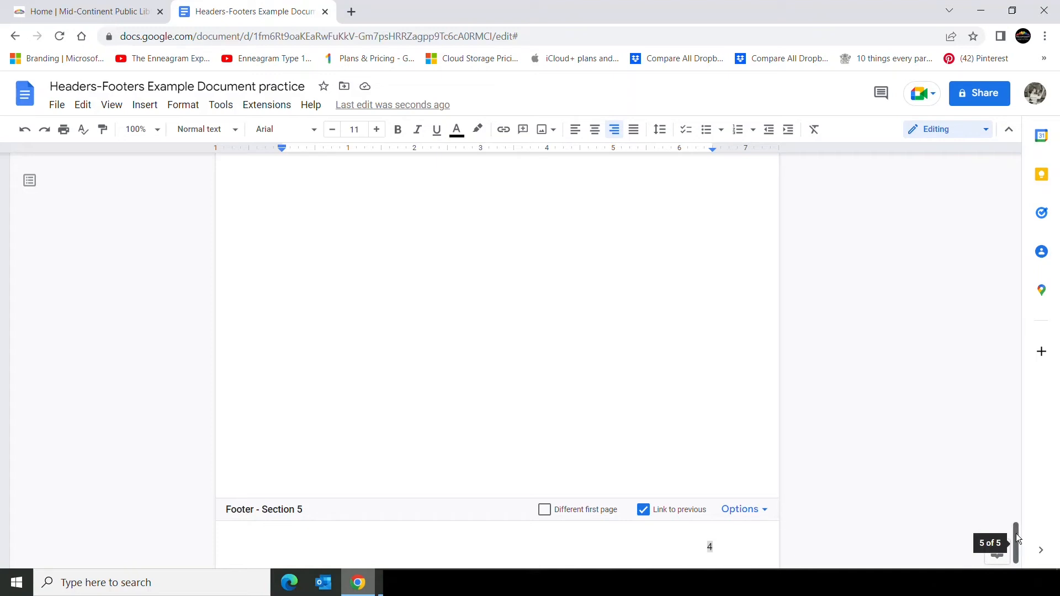
left_click_drag(1016, 534, 1021, 298)
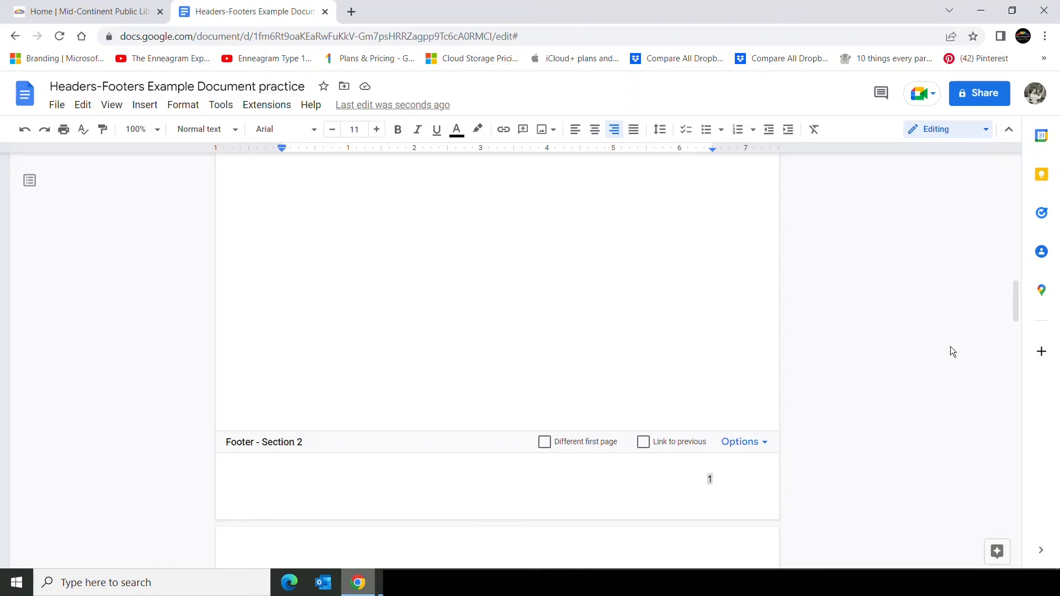
left_click_drag(1016, 301, 1021, 224)
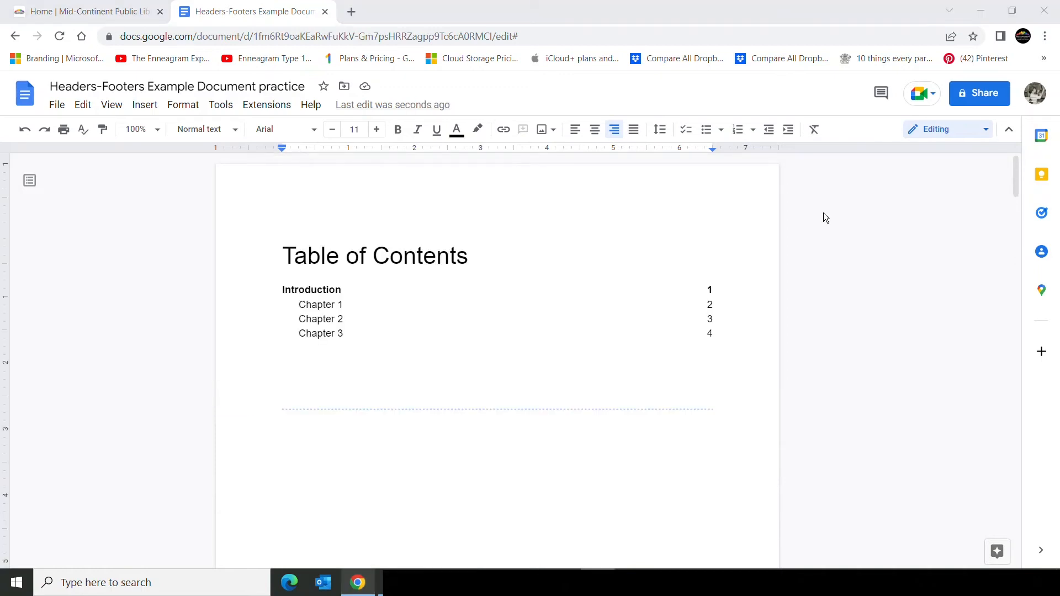
Enter i as the page number in the contents page's first-page footer of Section 1.
left_click_drag(1015, 175, 1009, 230)
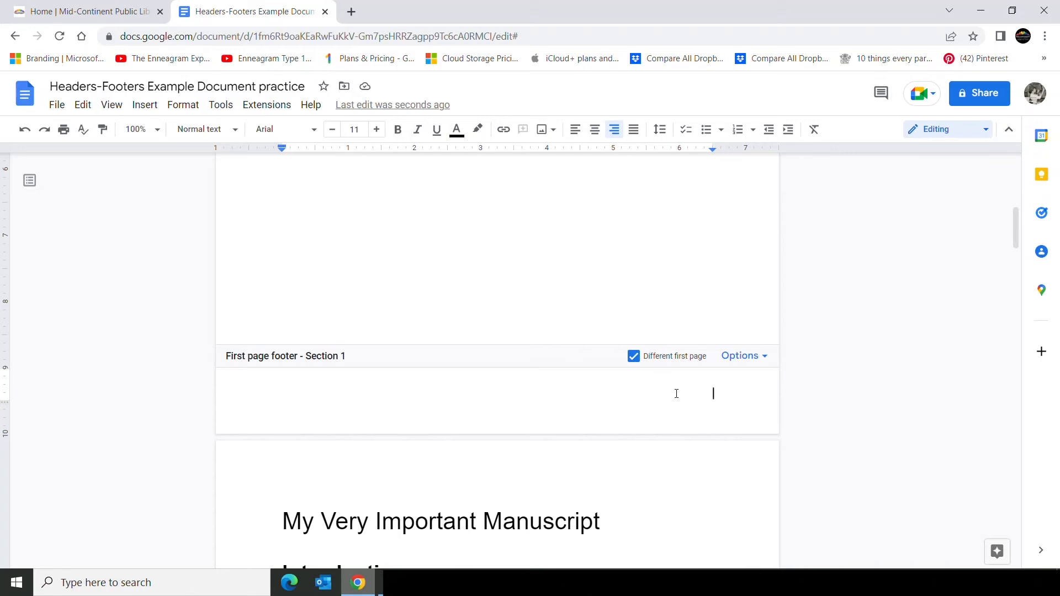
type("i")
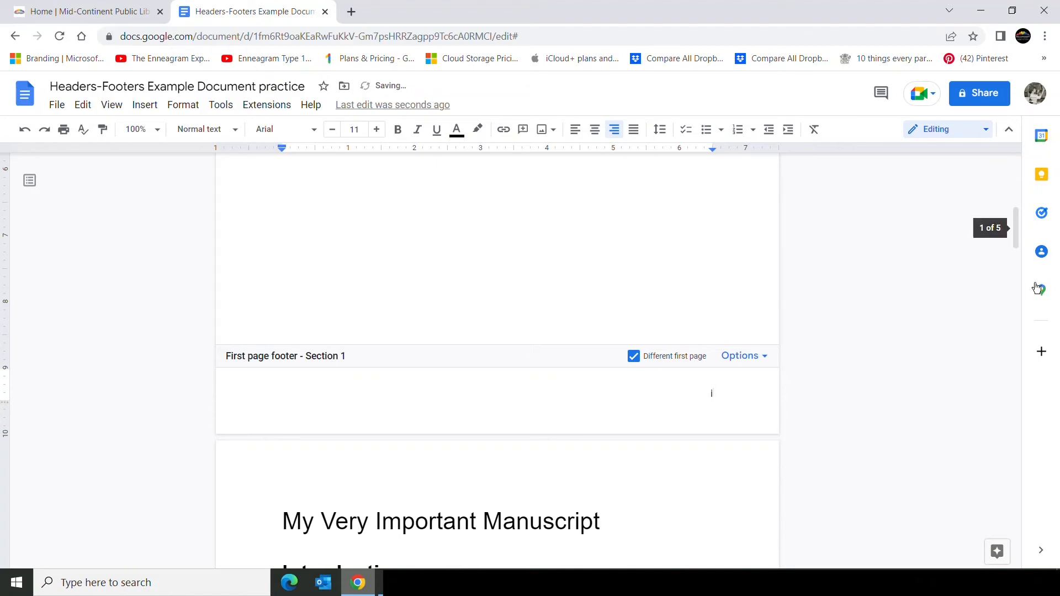
Add a centered line reading Family History below the page number in the Section 2 footer.
left_click_drag(1016, 228, 1018, 304)
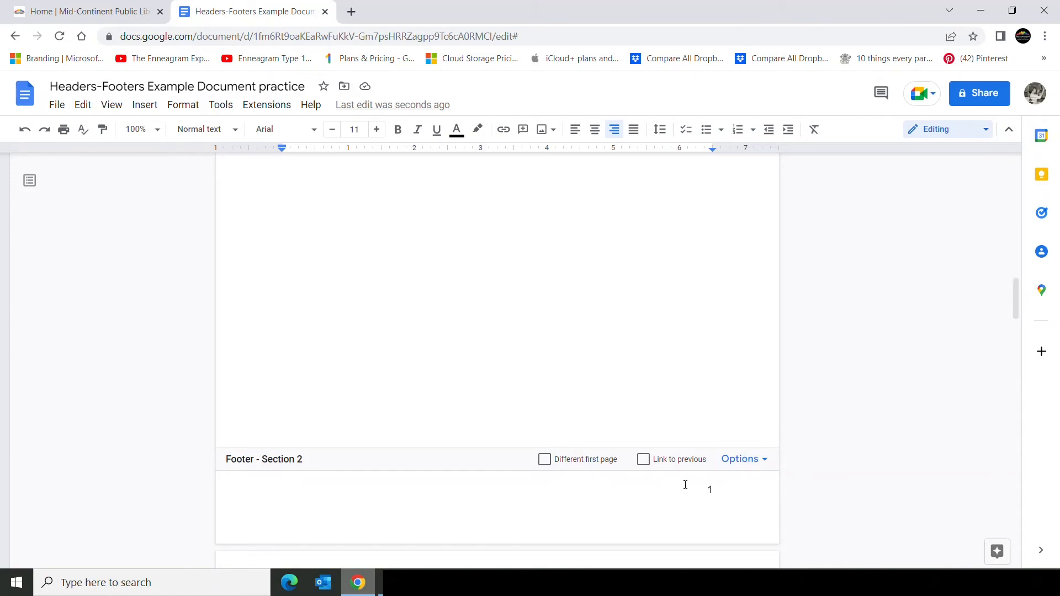
left_click(712, 488)
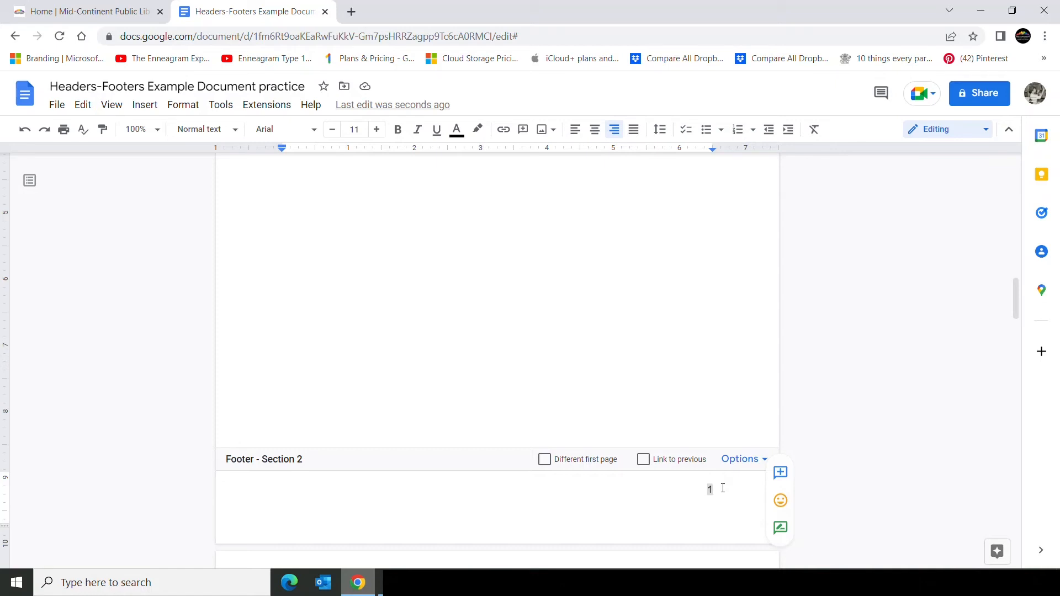
key("Return")
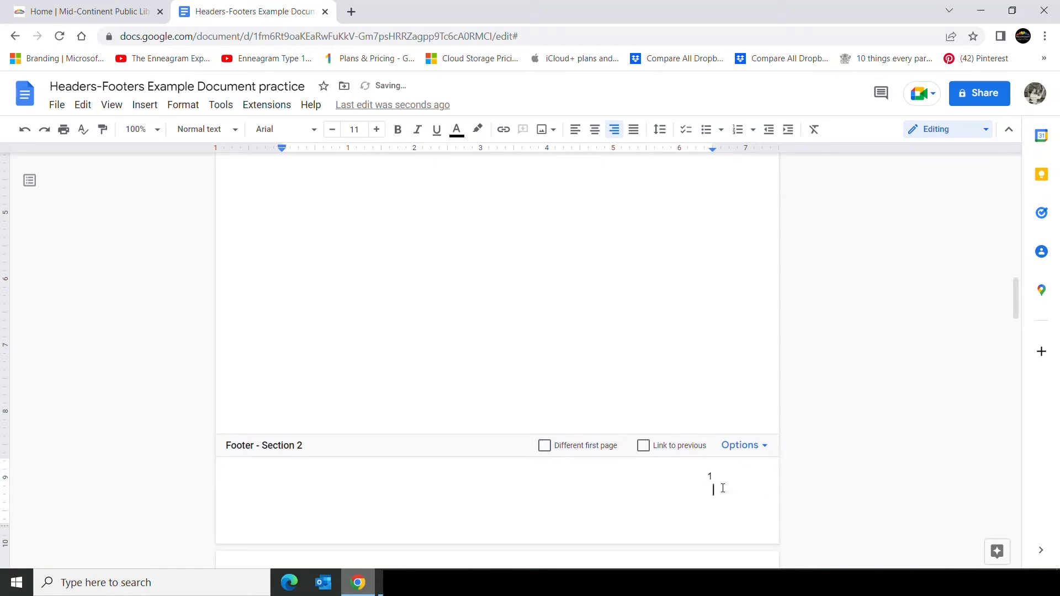
type("Family History")
left_click_drag(649, 489, 716, 491)
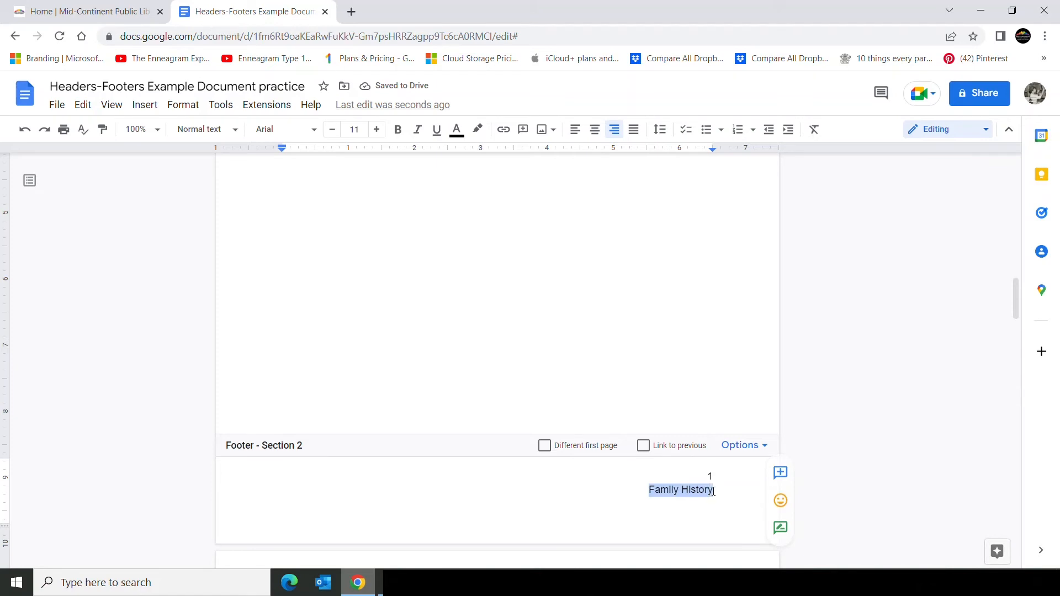
left_click(596, 136)
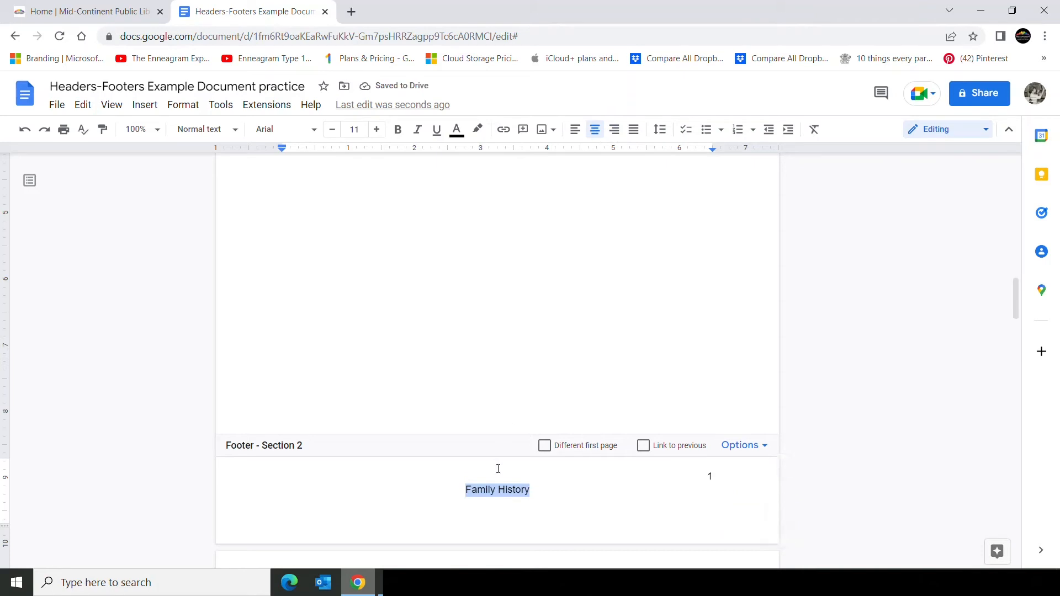
Add October, 20xx at the start of the Section 2 footer's page-number line and remove the extra tabs.
left_click(671, 470)
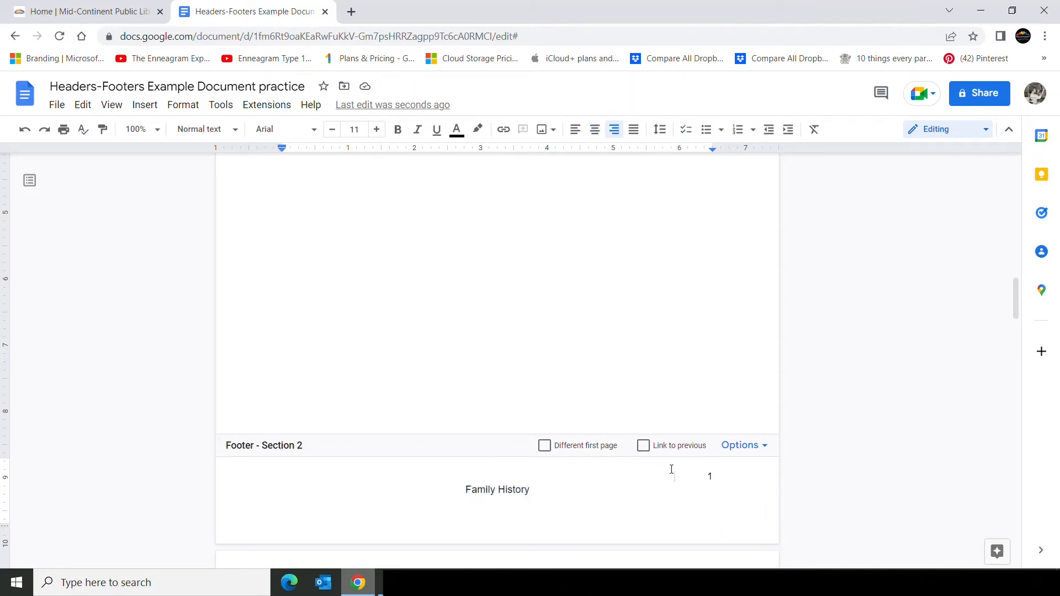
left_click(696, 474)
type("October, 20xx")
key("Tab")
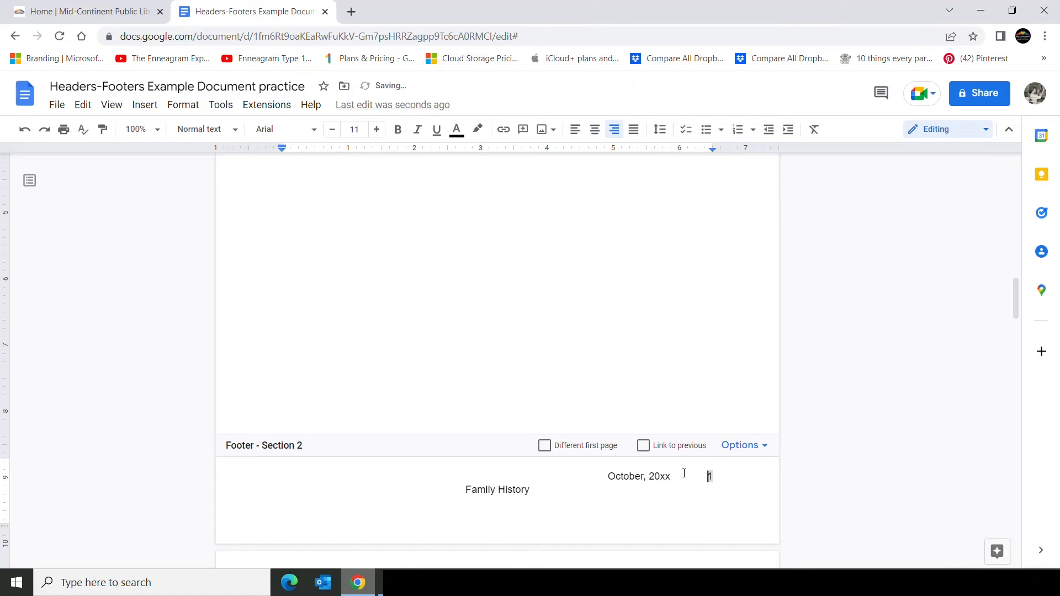
key("Tab")
key("Tab")
key("Tab")
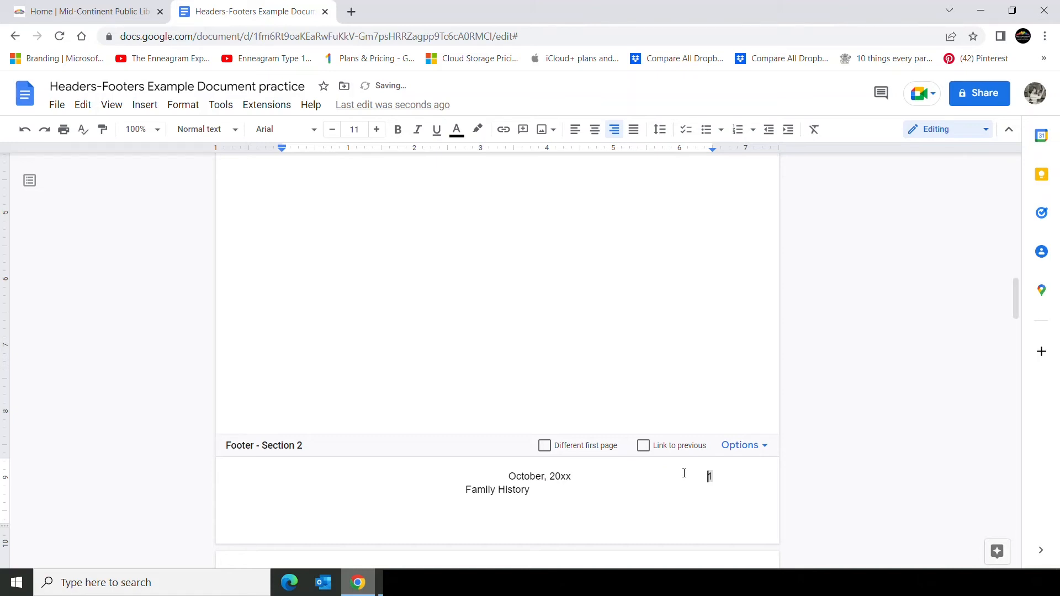
key("Tab")
key("Tab")
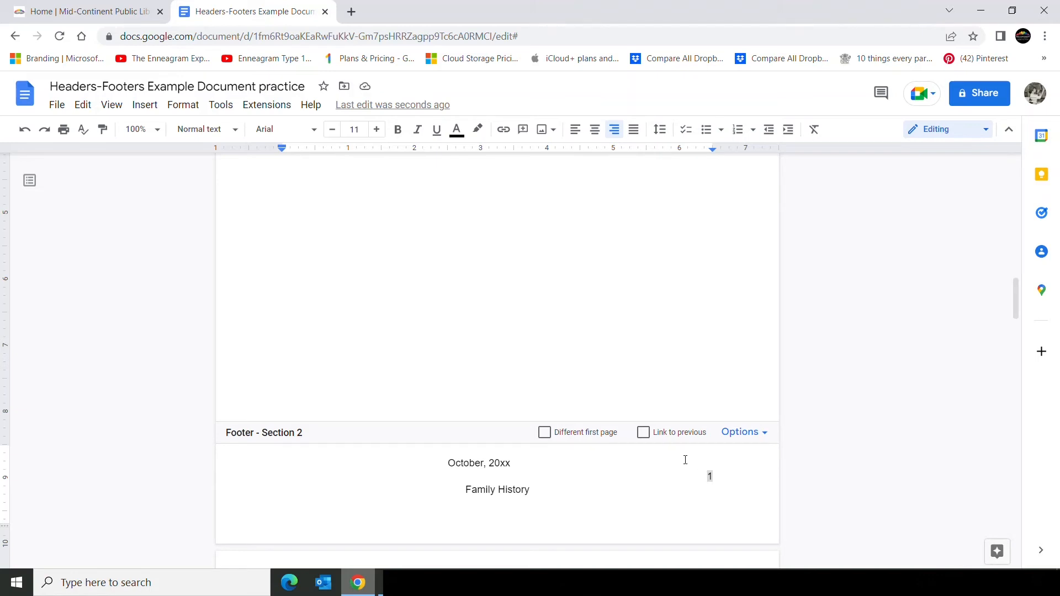
left_click(530, 462)
key("BackSpace")
key("BackSpace")
key("BackSpace")
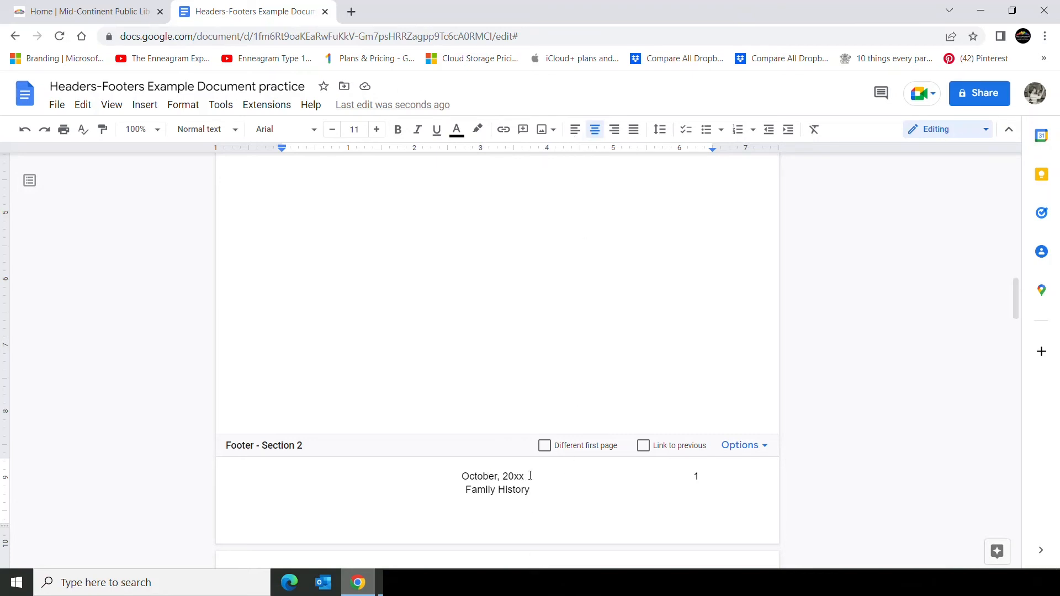
Try left and right alignment and tab spacing on the footer's date line, undo those changes and re-center it.
left_click(573, 132)
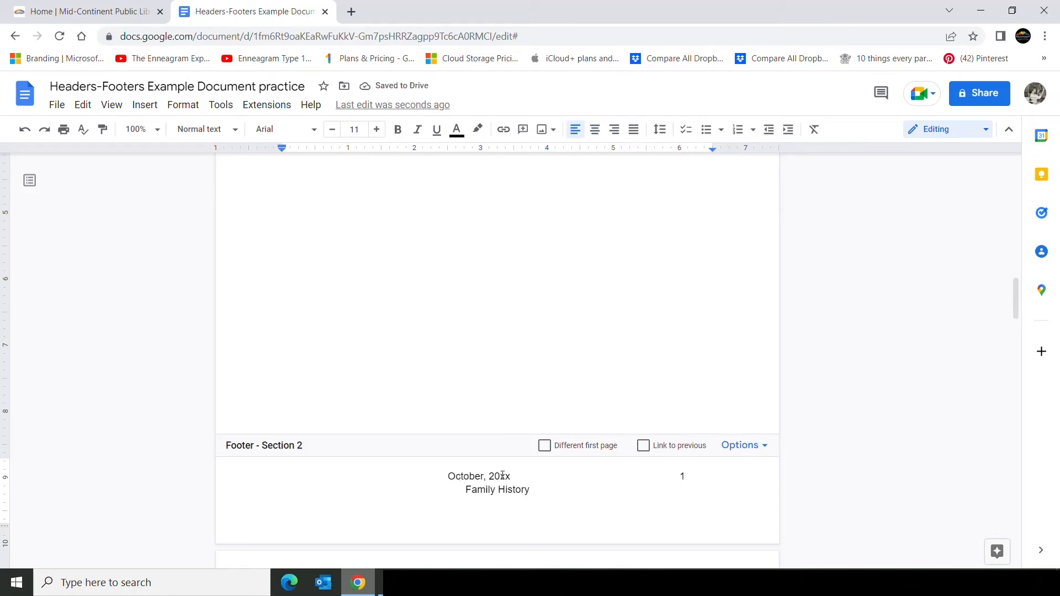
left_click(519, 477)
key("Tab")
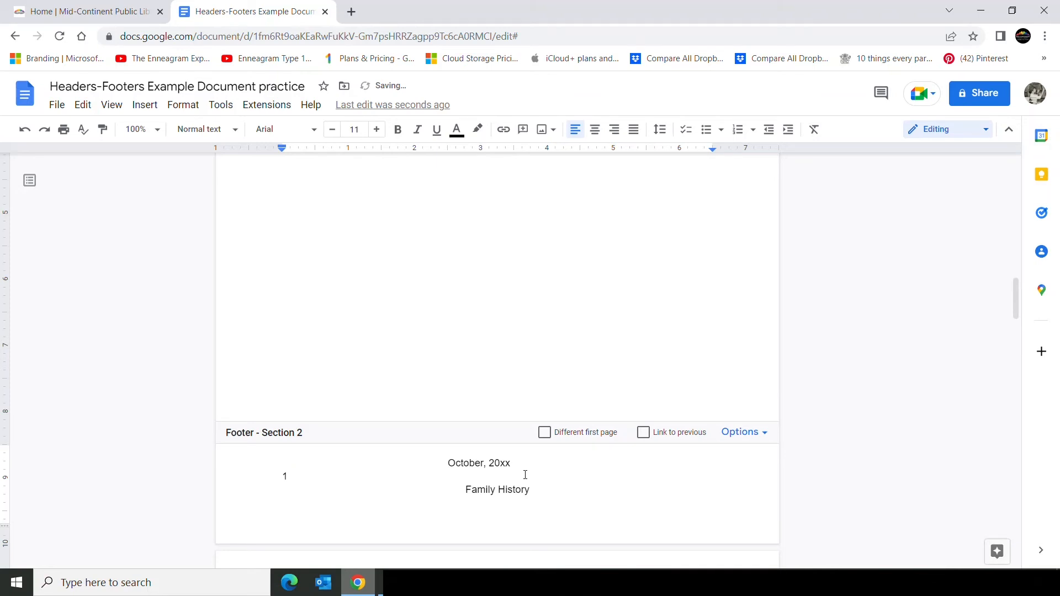
key("BackSpace")
left_click(617, 133)
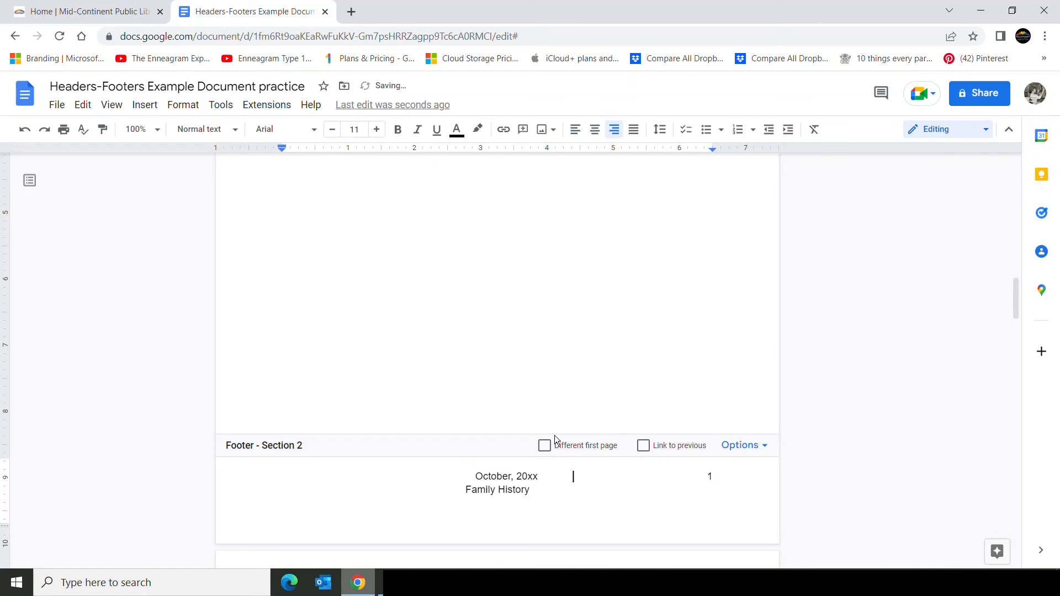
key("Tab")
key("Tab")
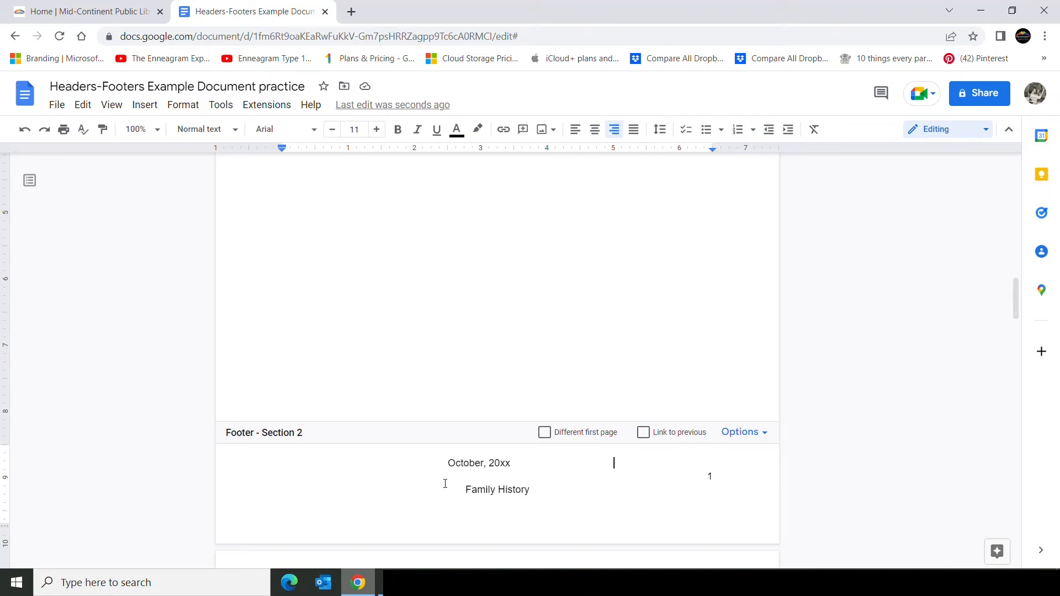
left_click(595, 129)
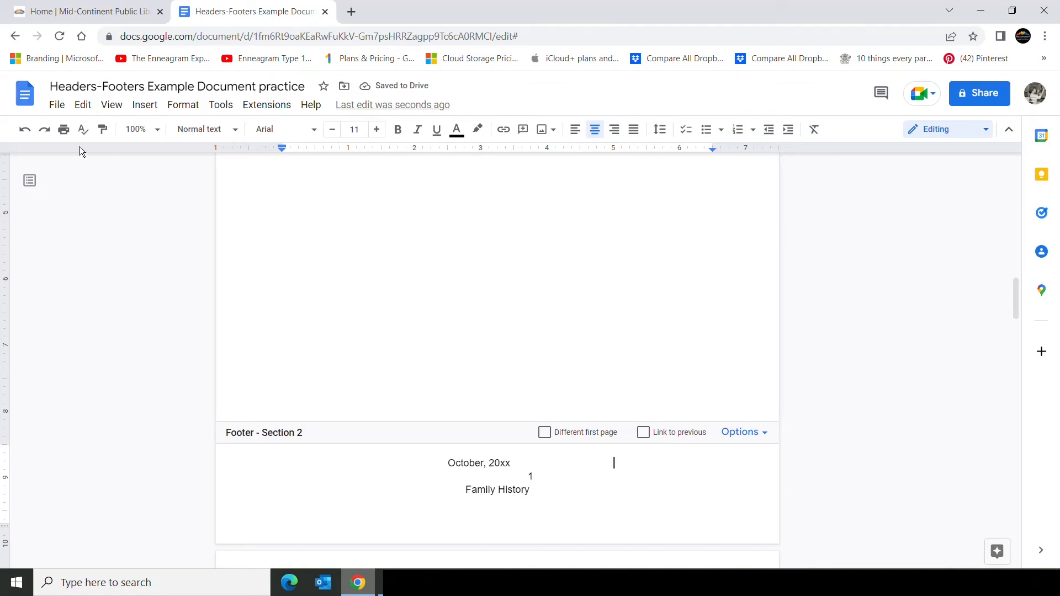
left_click(26, 130)
left_click(30, 132)
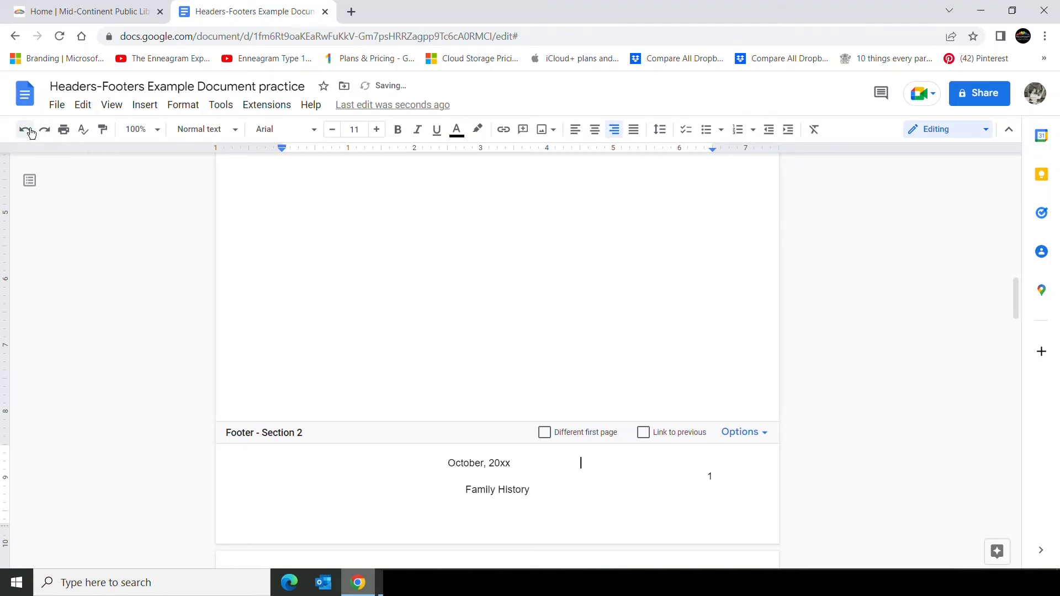
left_click(30, 132)
left_click(30, 132)
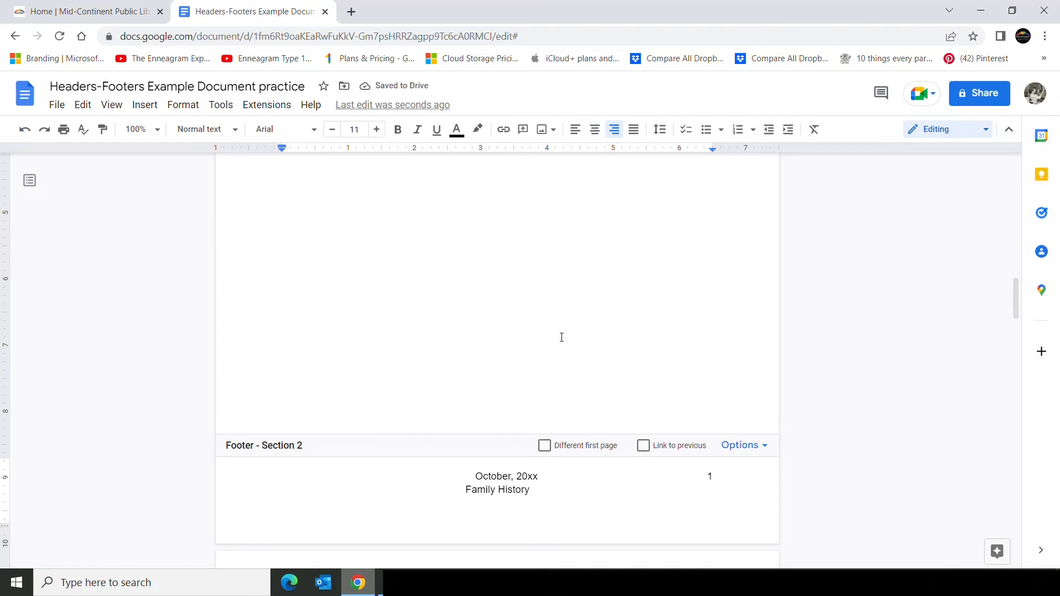
left_click(595, 129)
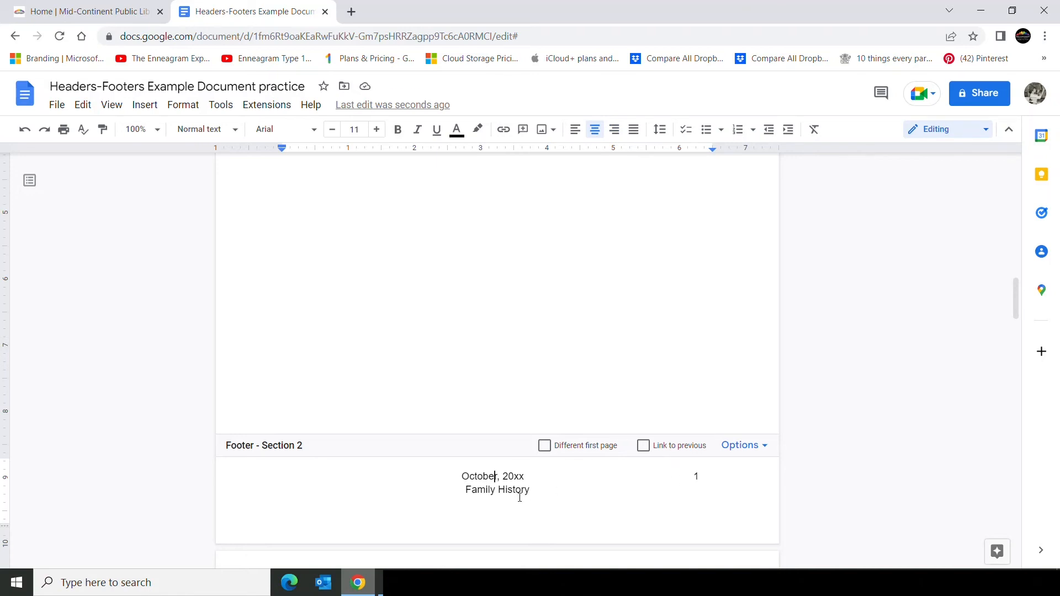
Make the footer's Family History line bold, italic and 12 pt.
left_click_drag(466, 491, 530, 491)
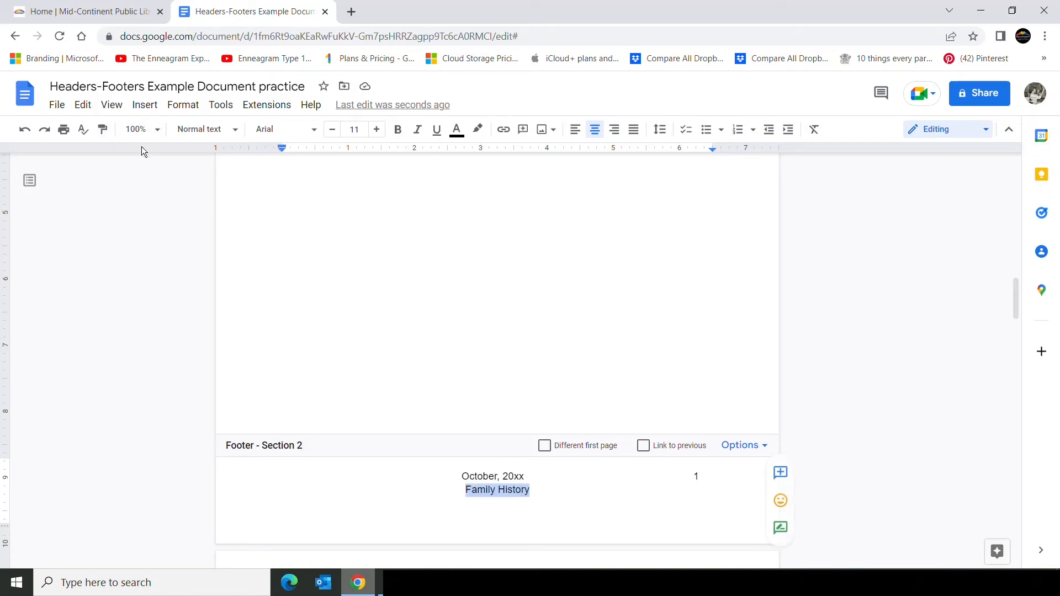
left_click(398, 130)
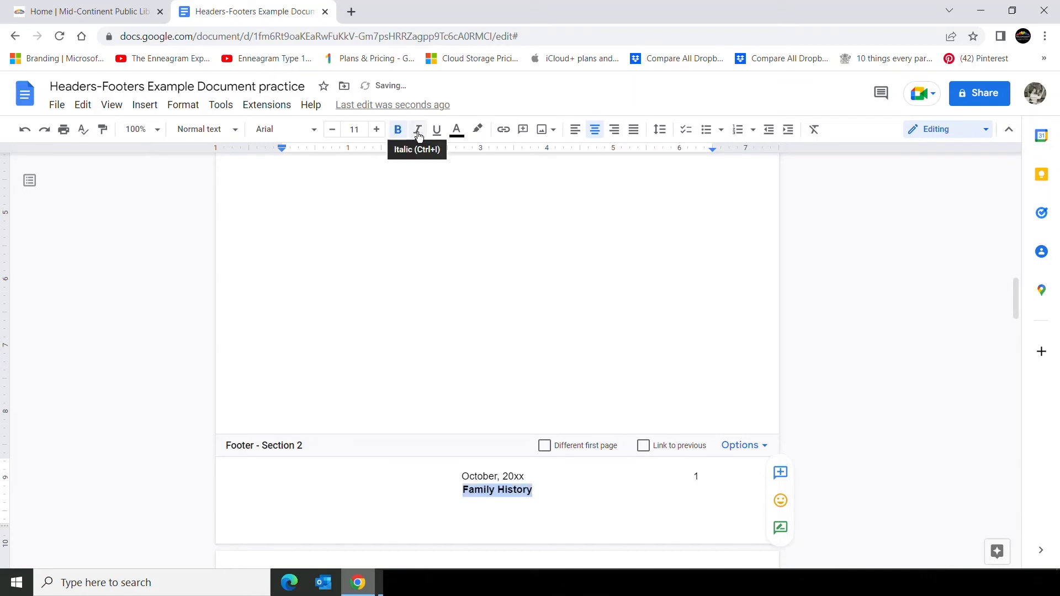
left_click(417, 130)
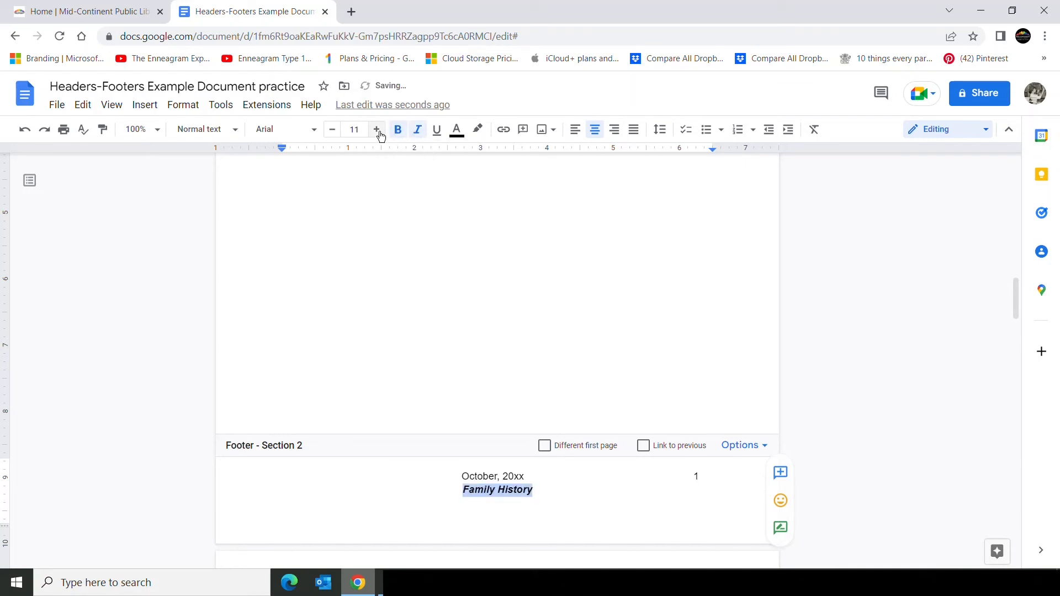
left_click(377, 129)
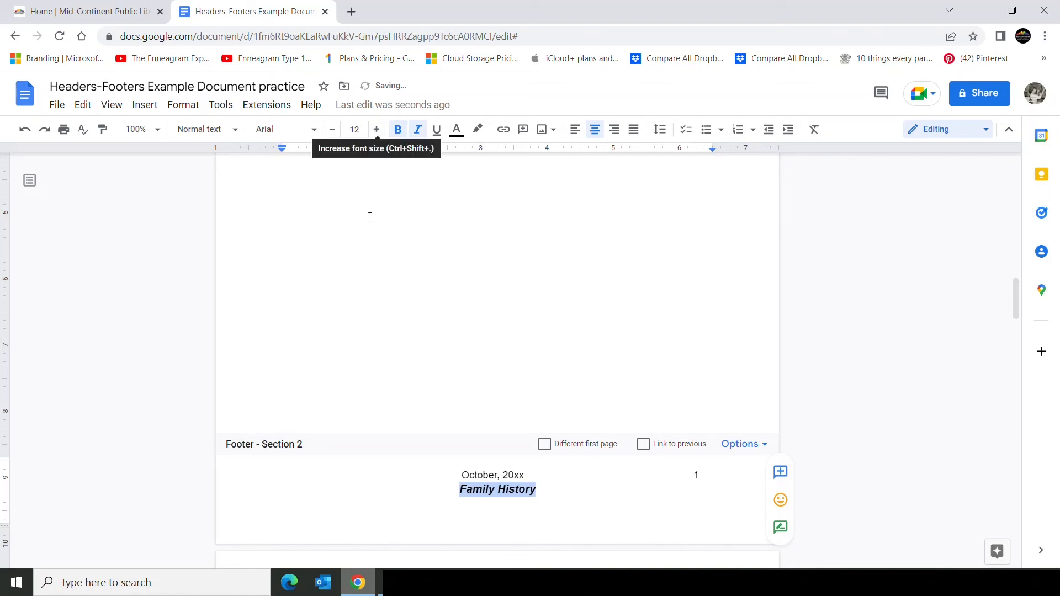
left_click(414, 501)
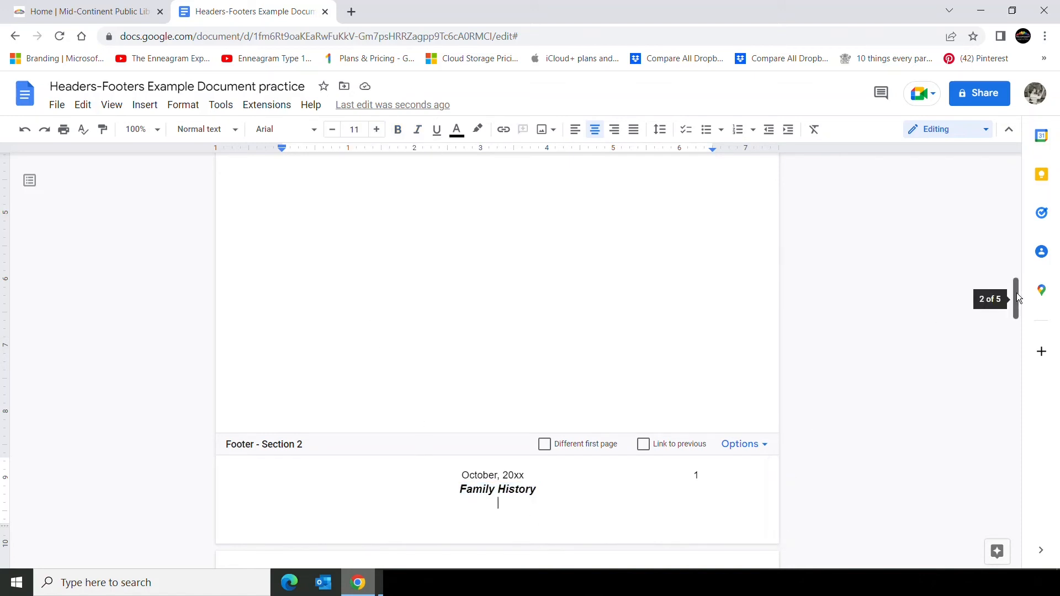
Review the footers of the later sections and open the Section 2 header area.
left_click_drag(1016, 293, 1017, 389)
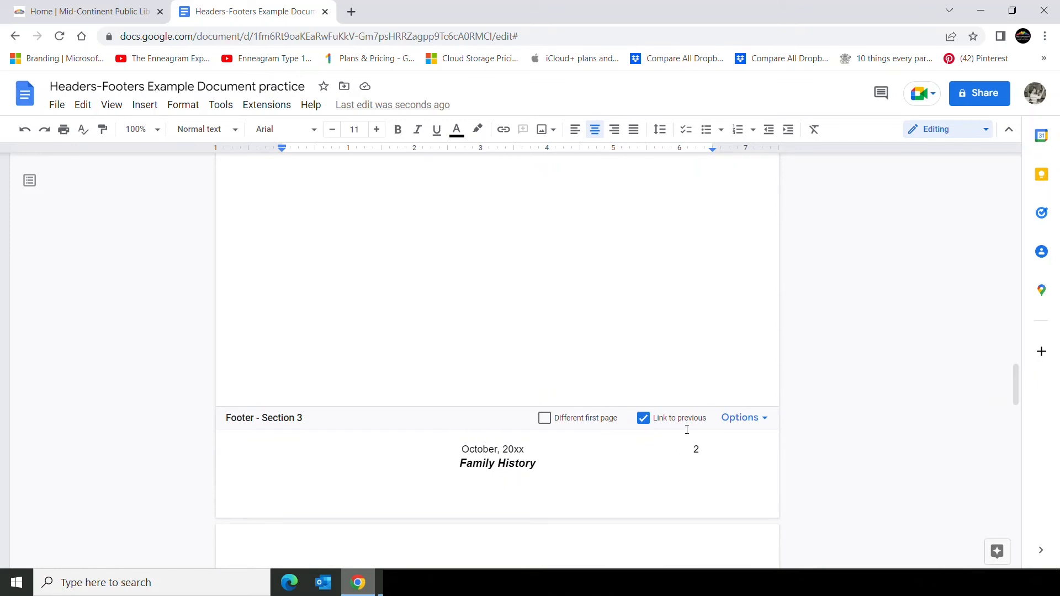
left_click_drag(1019, 383, 1018, 462)
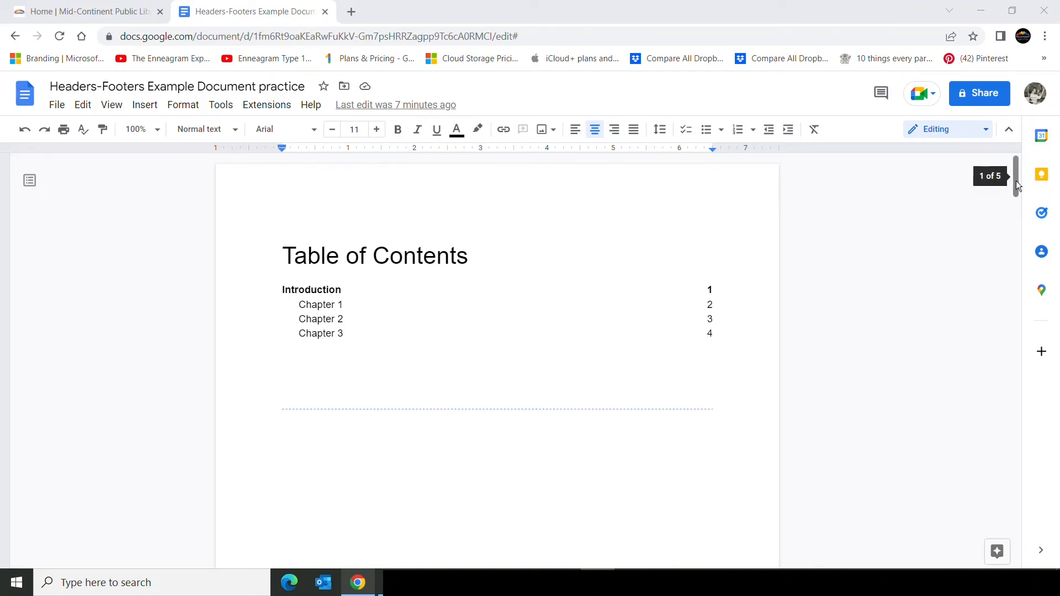
left_click_drag(1016, 180, 1012, 260)
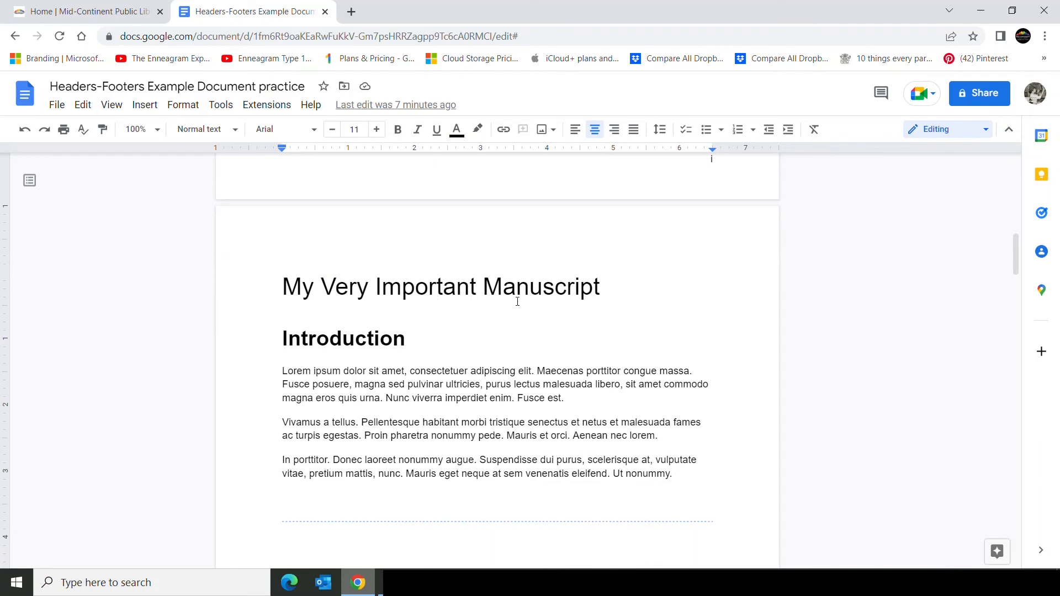
double_click(433, 228)
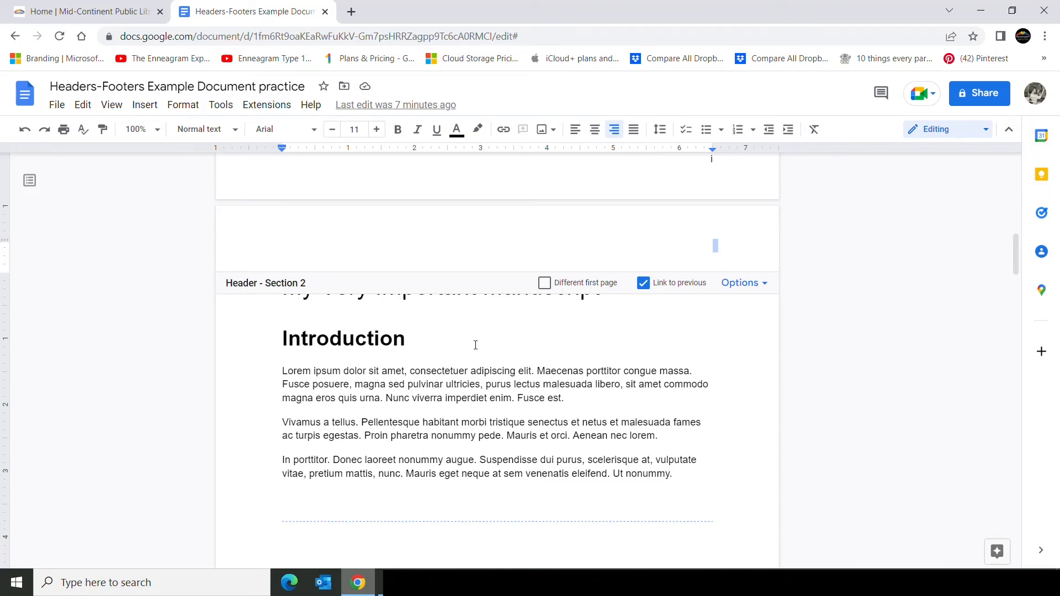
left_click(446, 342)
left_click(144, 105)
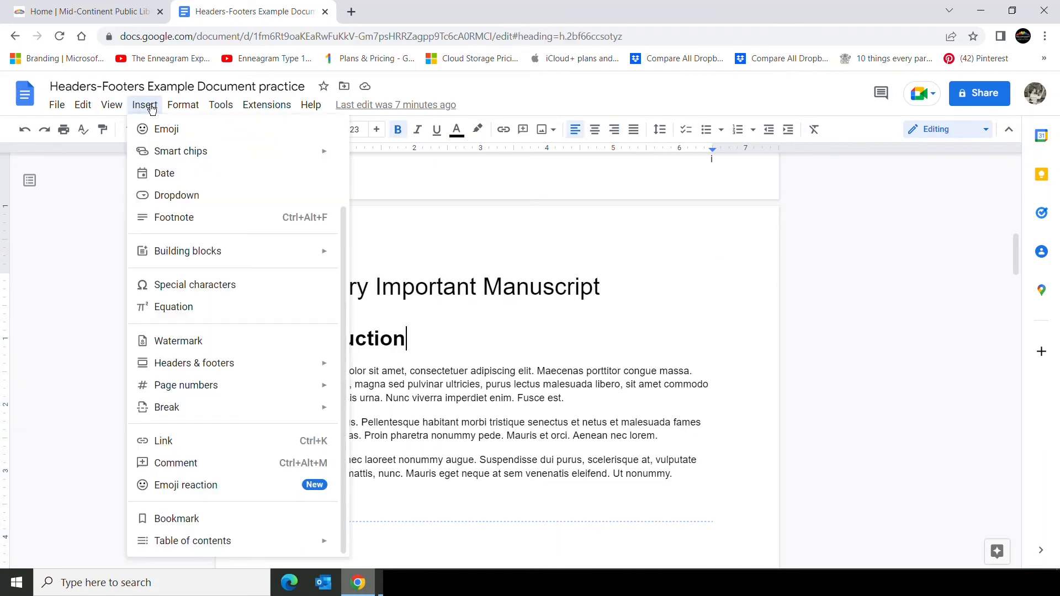
mouse_move(208, 371)
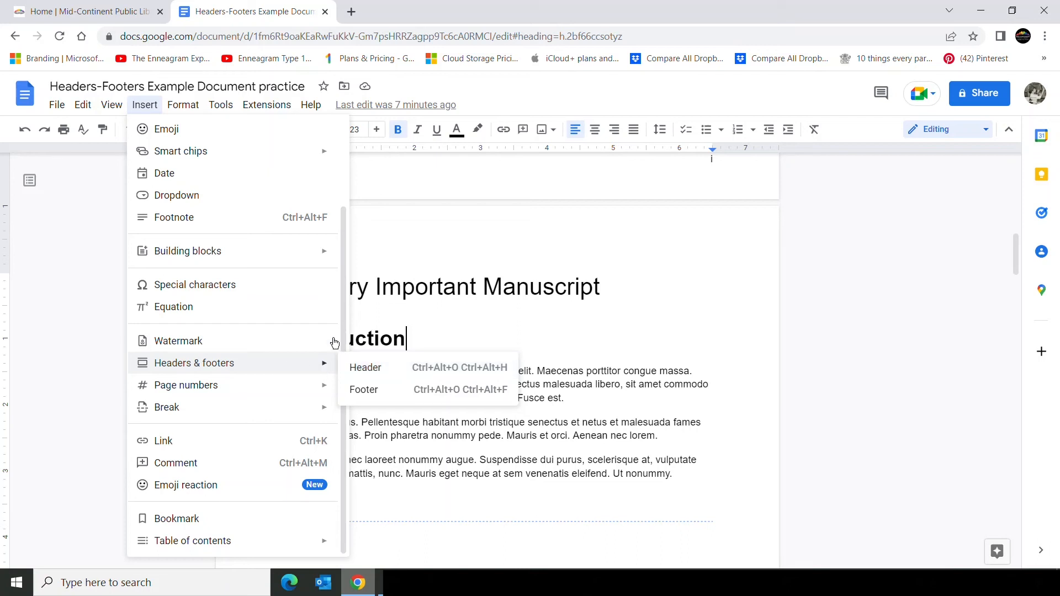
left_click(475, 260)
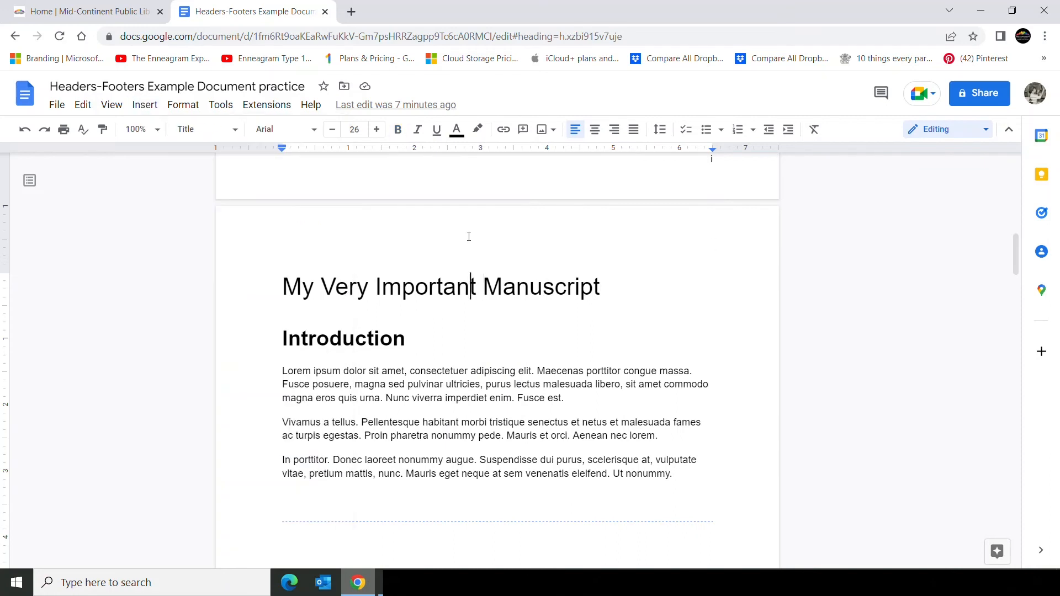
Enter Introduction as the text of the Section 2 header.
double_click(469, 237)
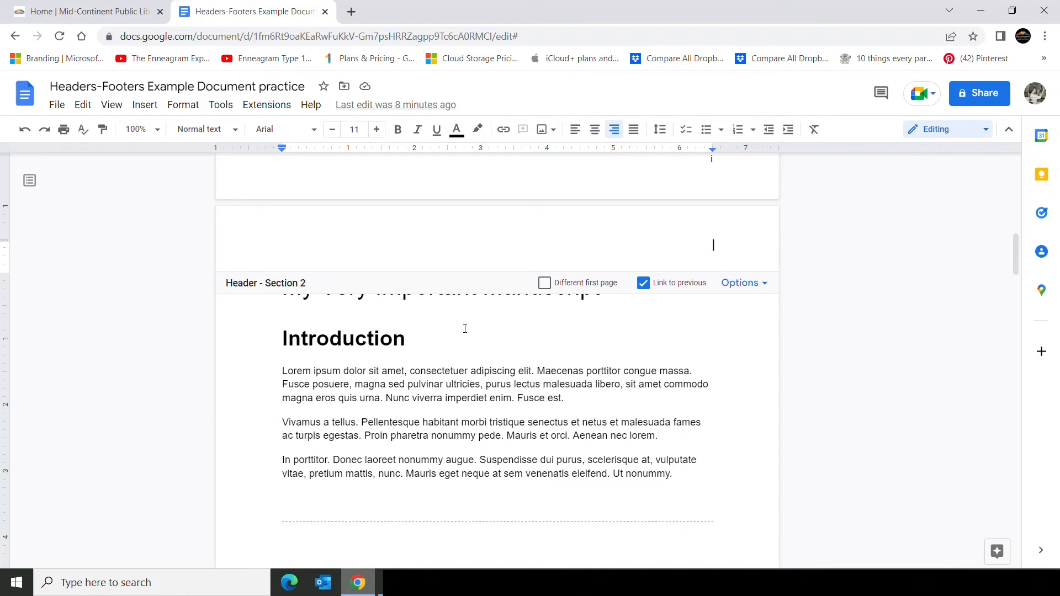
type("Introducto")
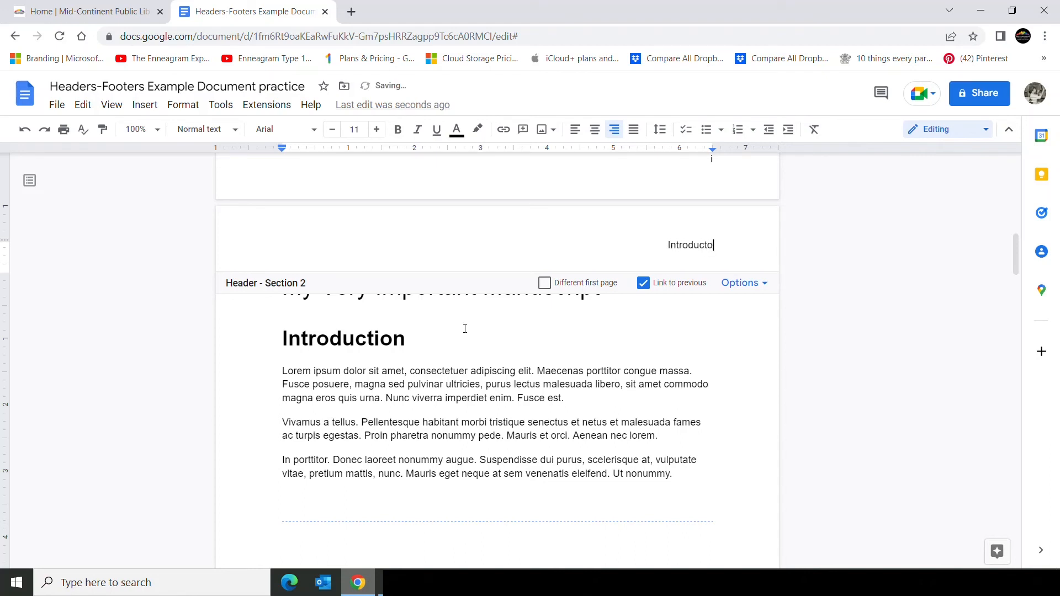
key("BackSpace")
type("ion")
Unlink the Section 3 header from the previous section, enter Smith Family as its text and right-align it.
left_click(621, 330)
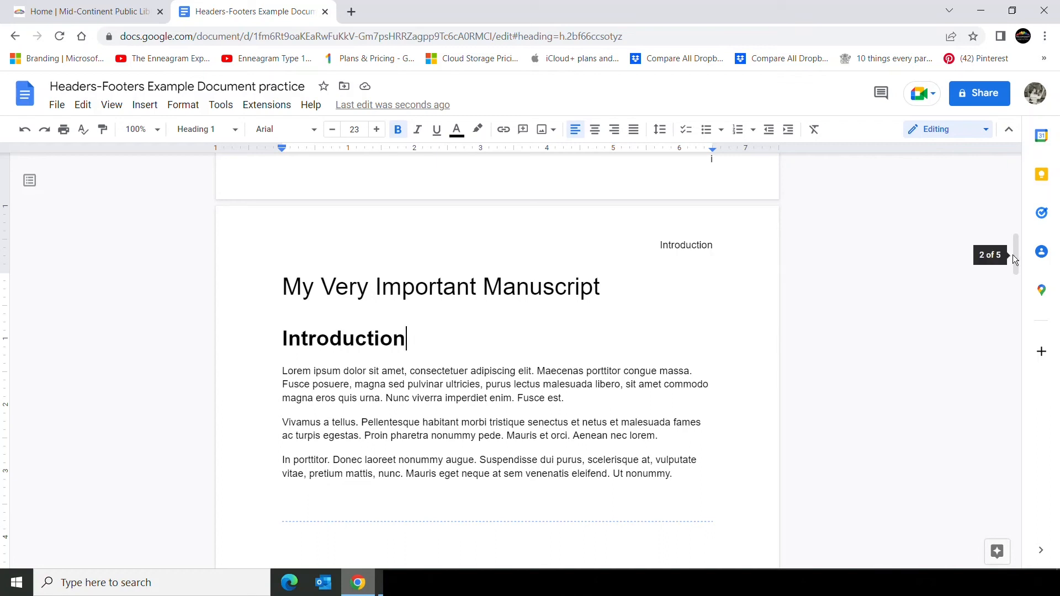
left_click_drag(1015, 257, 993, 180)
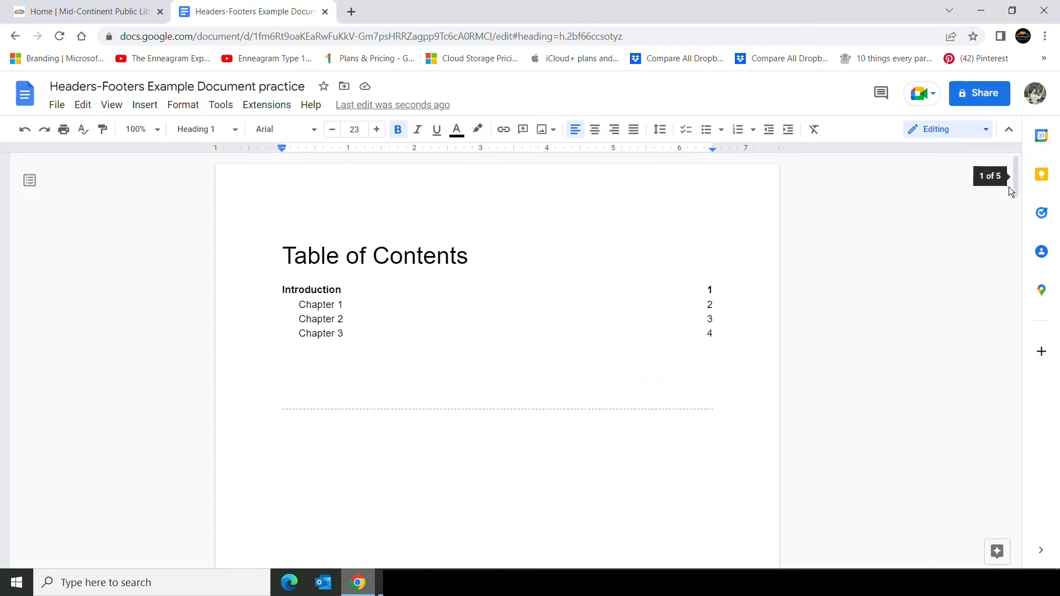
left_click_drag(1015, 183, 1029, 320)
left_click_drag(1031, 325, 1038, 350)
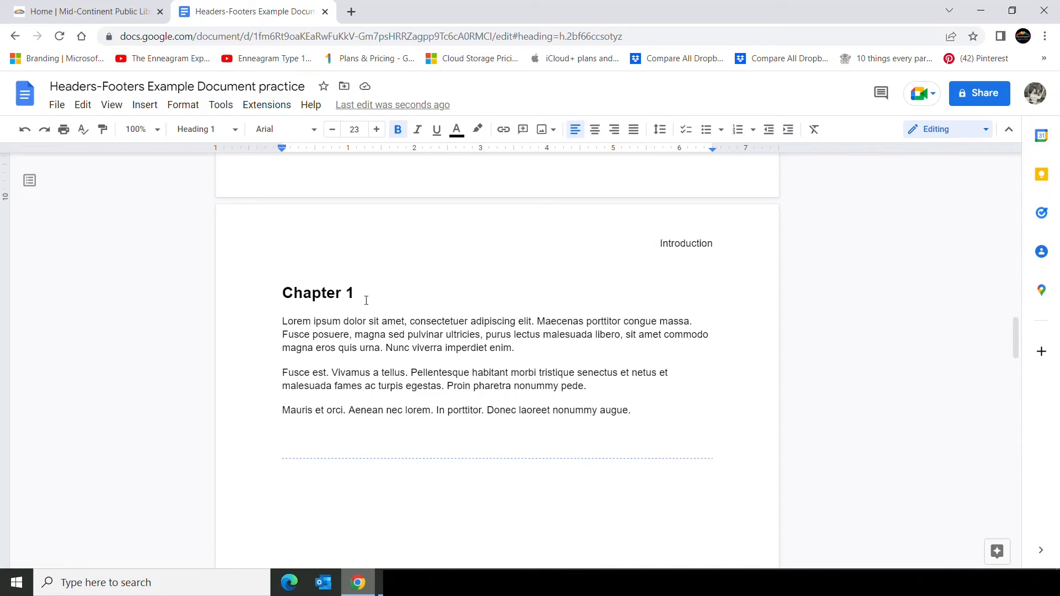
double_click(599, 240)
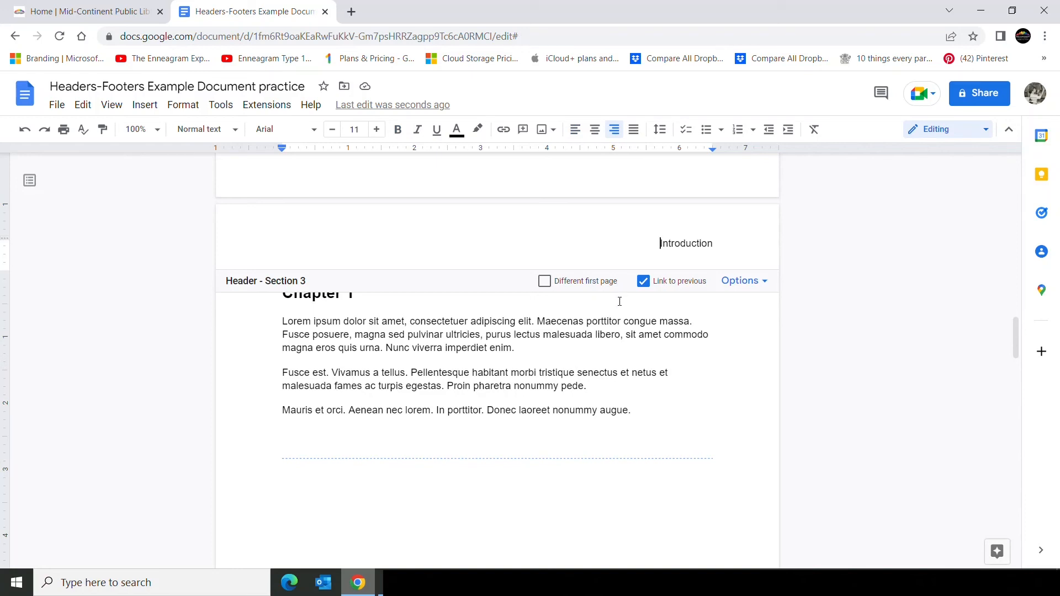
left_click(644, 283)
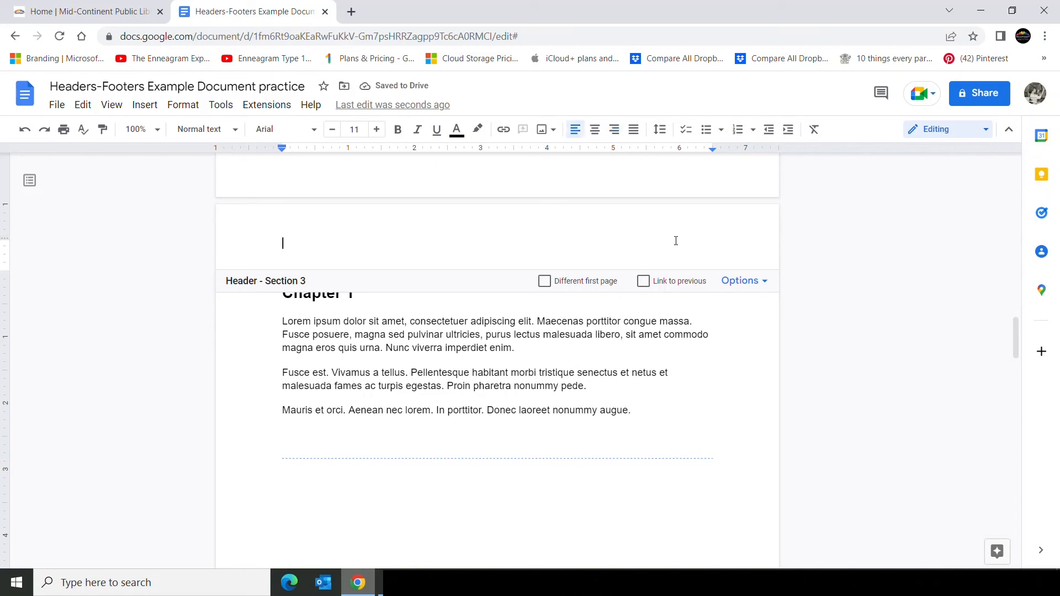
type("Smi")
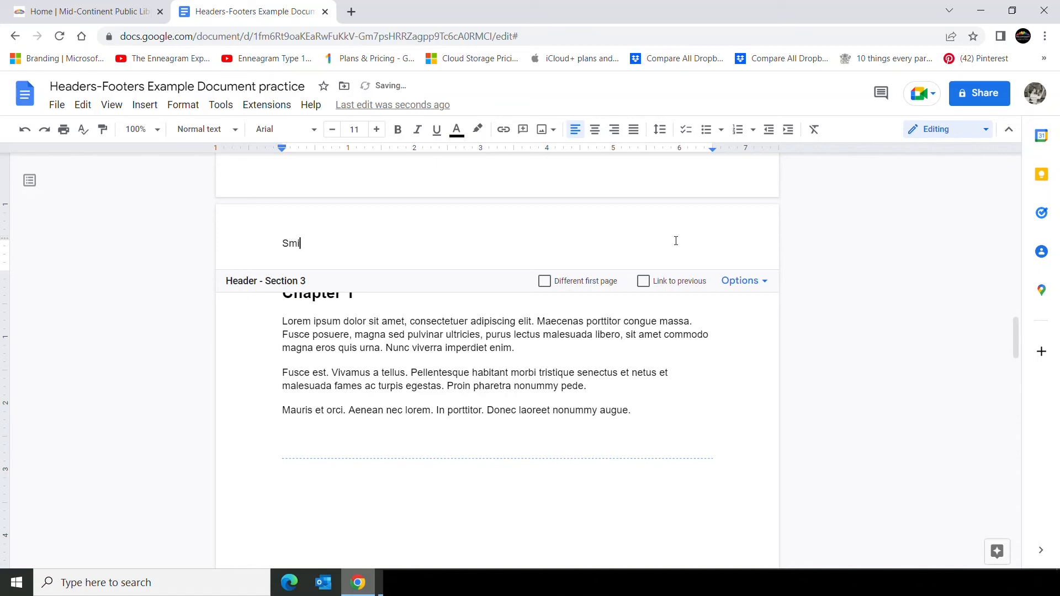
type("th Family")
left_click(614, 131)
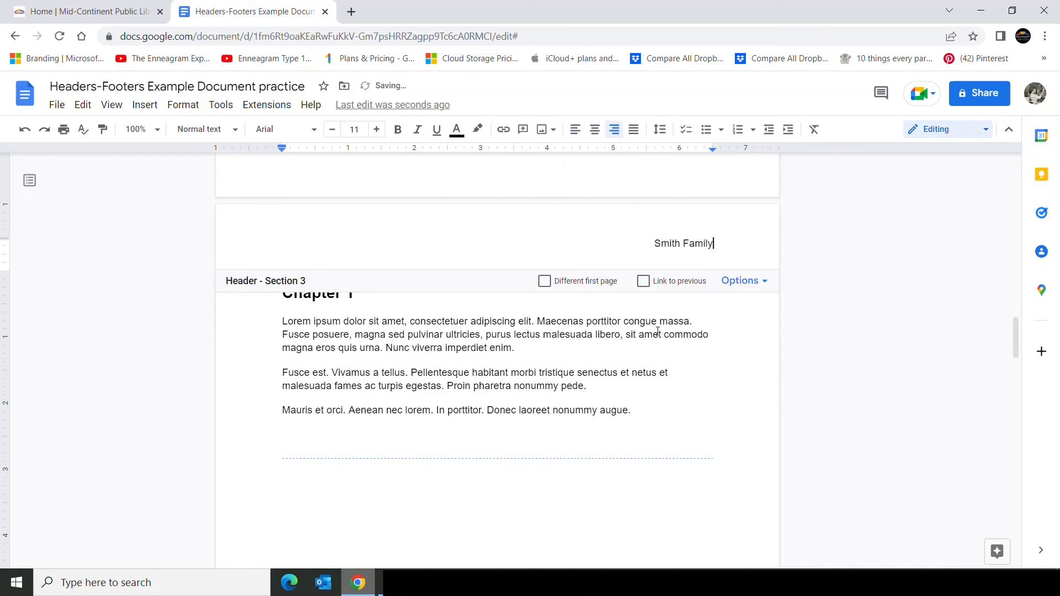
left_click(612, 320)
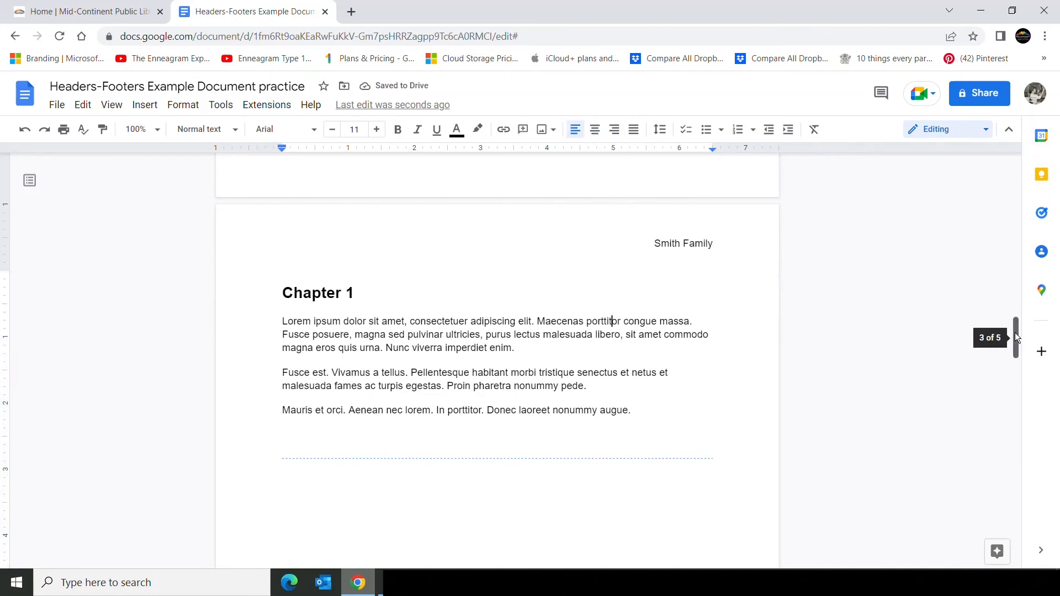
Unlink the Section 4 header from the previous section, enter Jones Family as its text and right-align it.
left_click_drag(1015, 333, 997, 166)
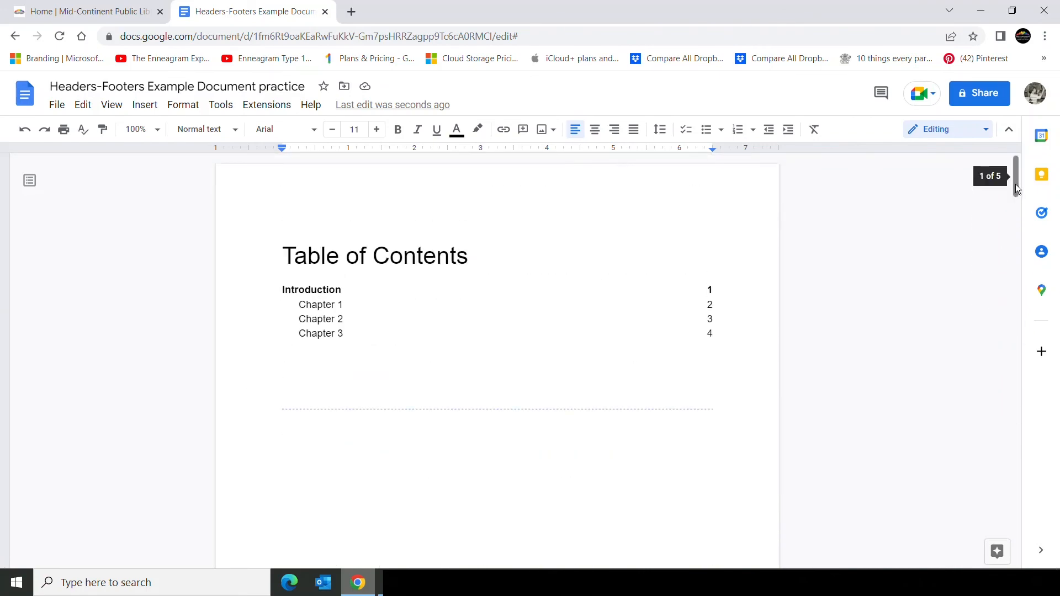
left_click_drag(1016, 184, 1025, 252)
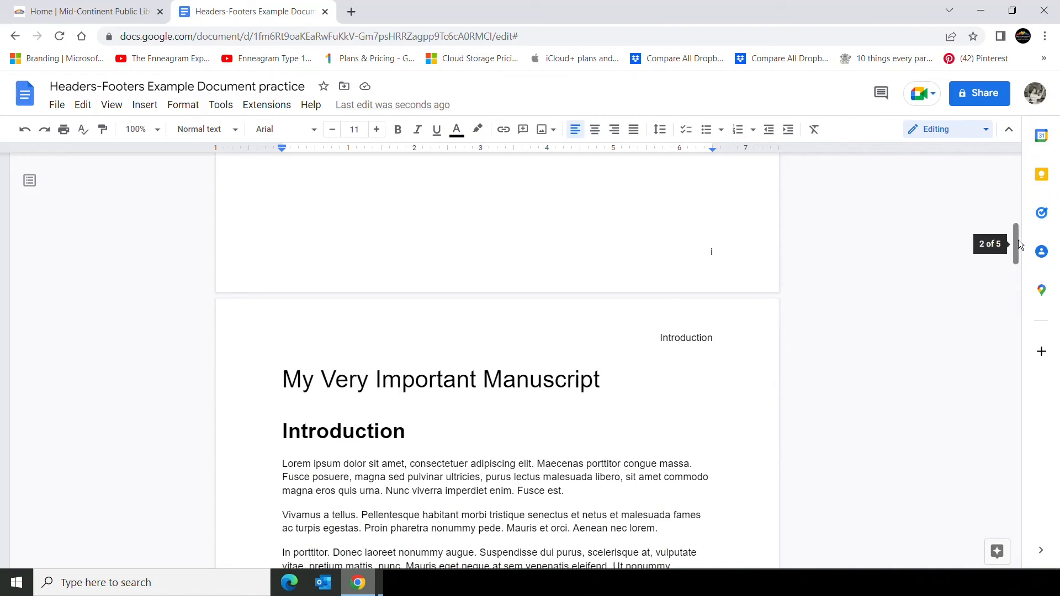
left_click_drag(1019, 241, 1024, 334)
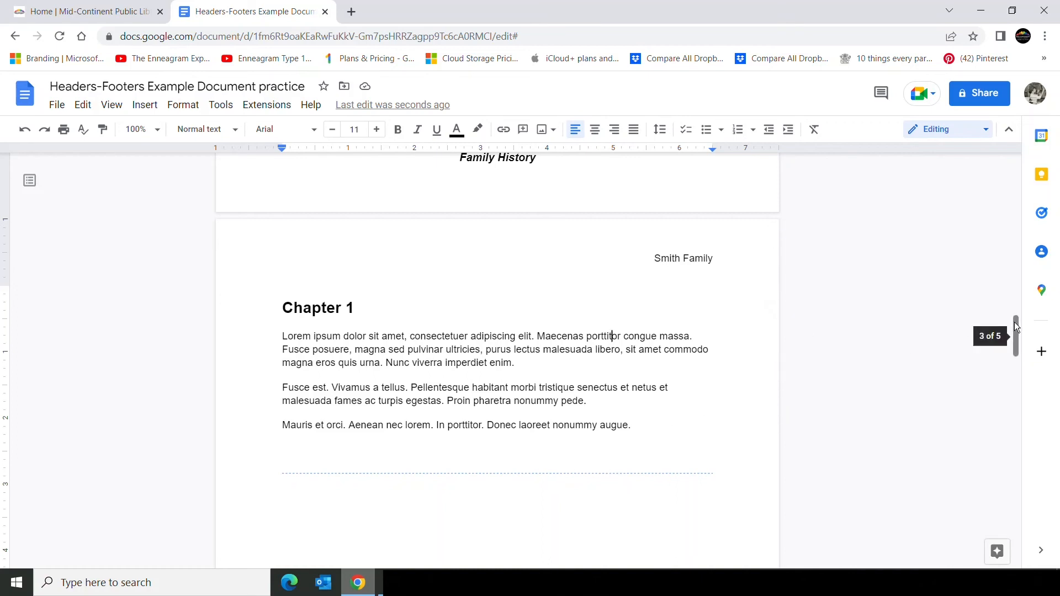
left_click_drag(1015, 322, 1019, 396)
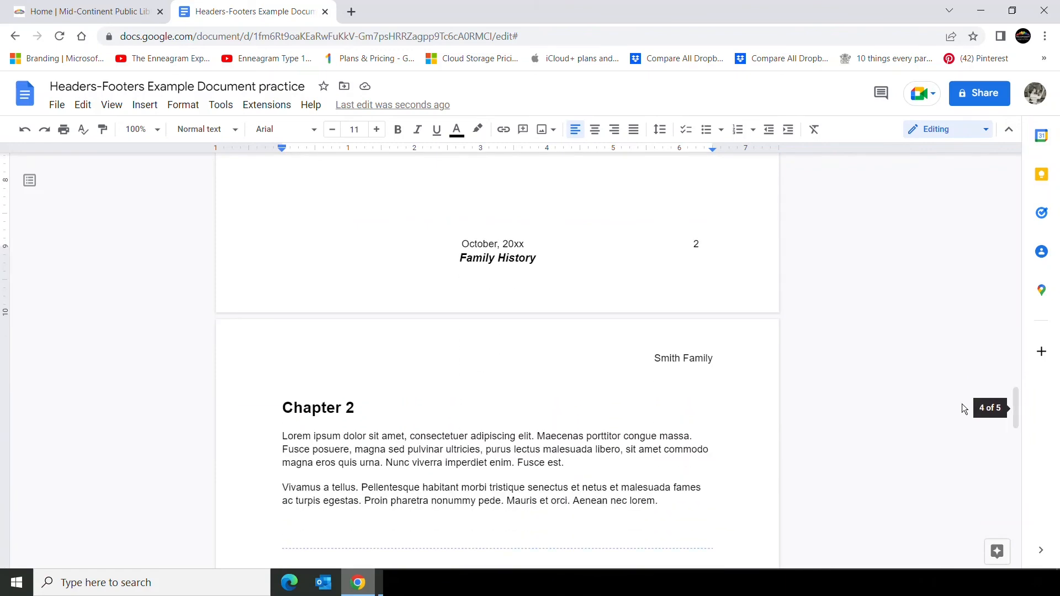
double_click(652, 357)
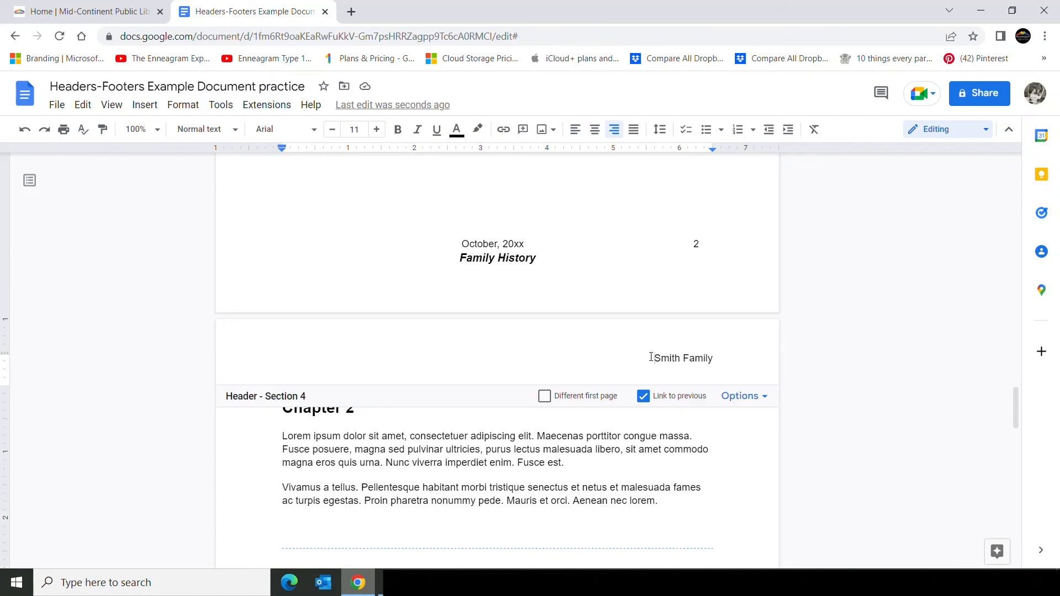
left_click(644, 398)
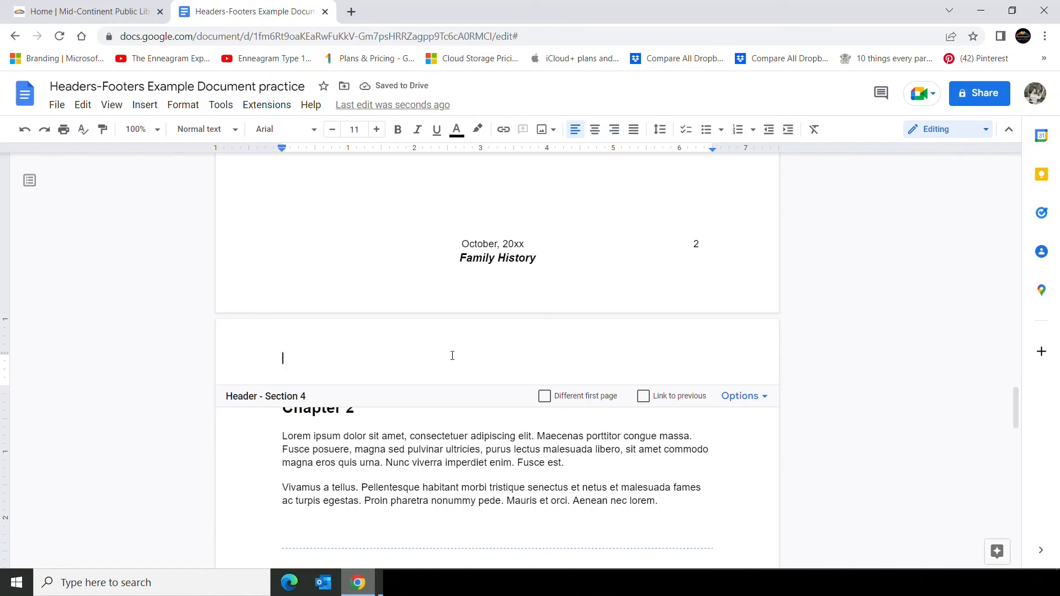
type("Jones Fa")
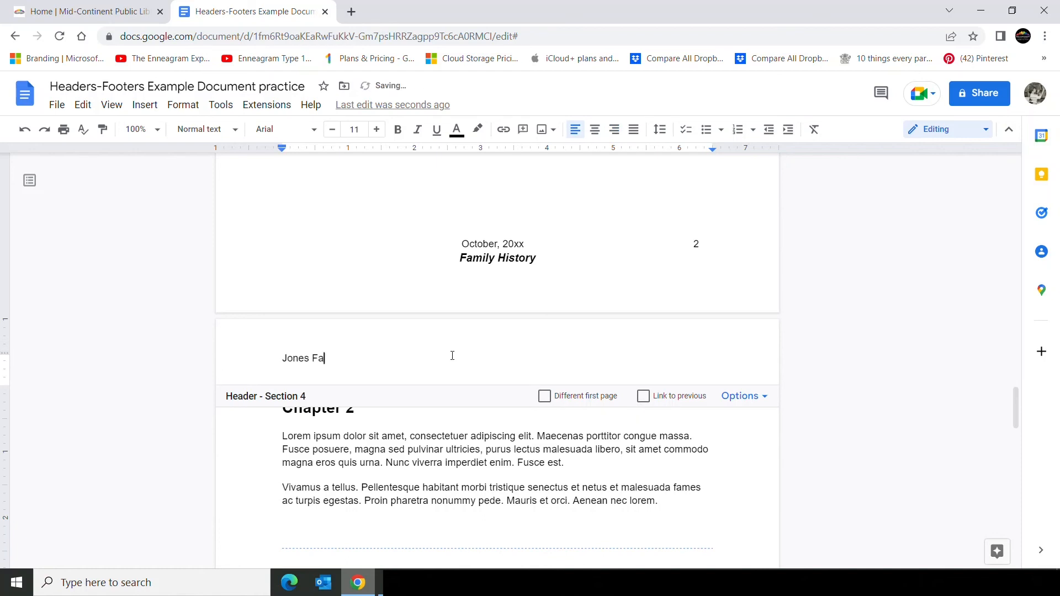
type("milhy")
key("BackSpace")
key("BackSpace")
type("y")
left_click(614, 130)
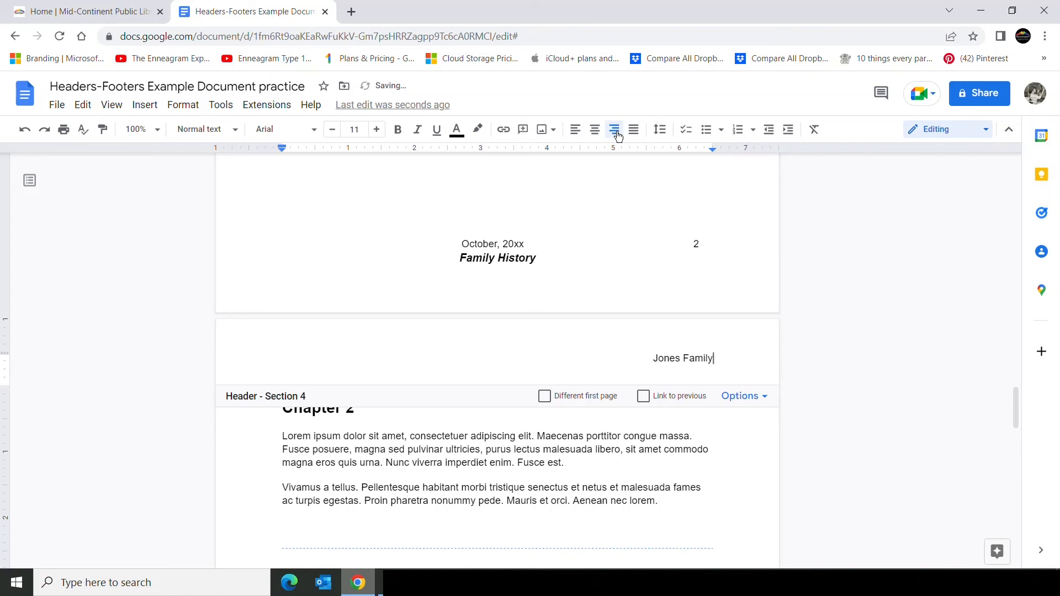
left_click(641, 436)
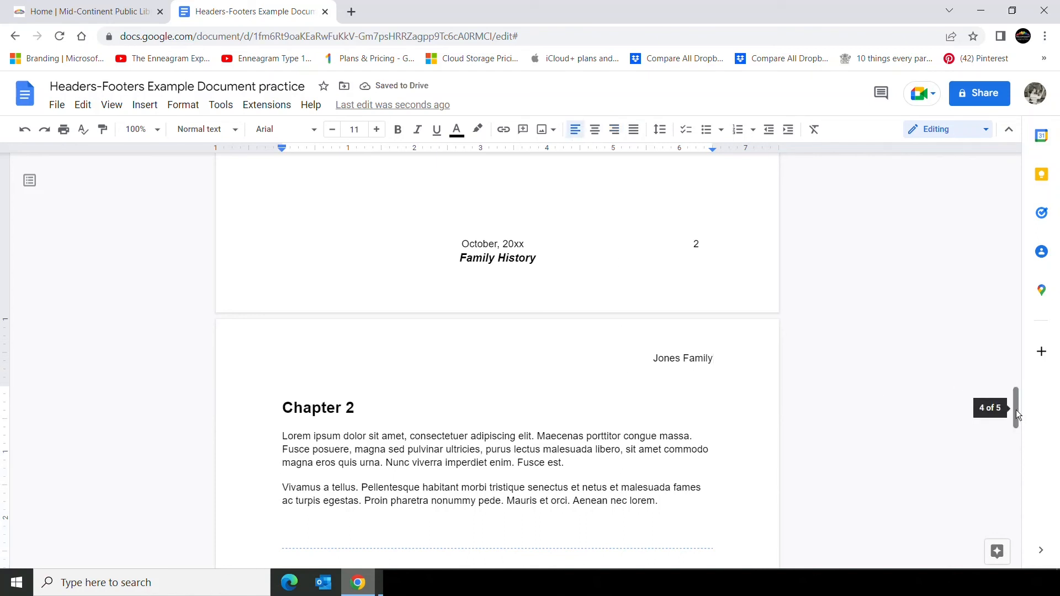
Unlink the Section 5 header from the previous section, enter Adams Family as its text and right-align it.
left_click_drag(1016, 410, 1017, 403)
scroll(1017, 403, "down", 7)
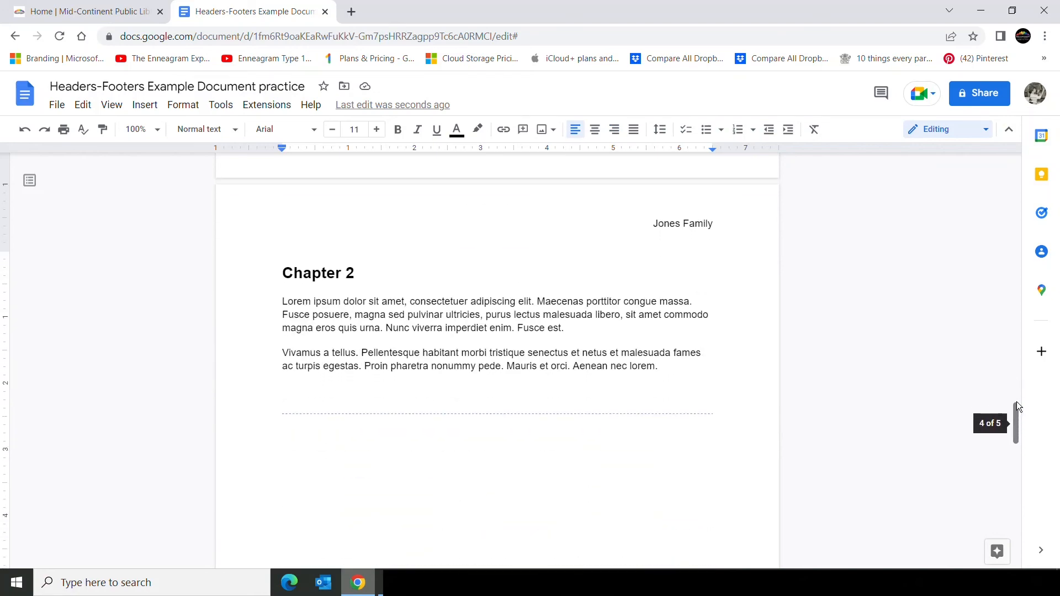
scroll(1017, 407, "down", 6)
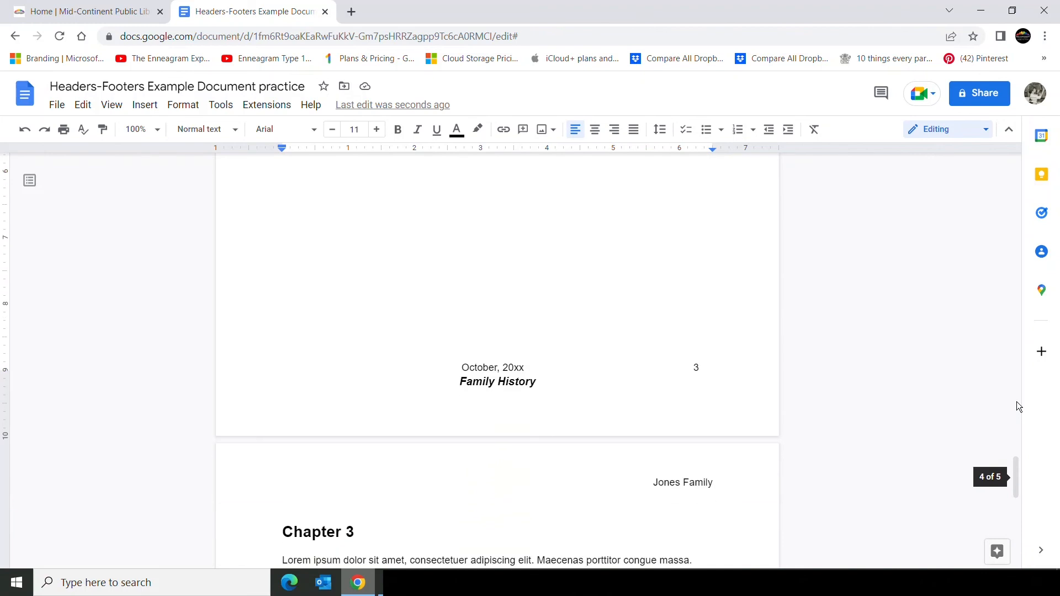
scroll(1016, 402, "down", 1)
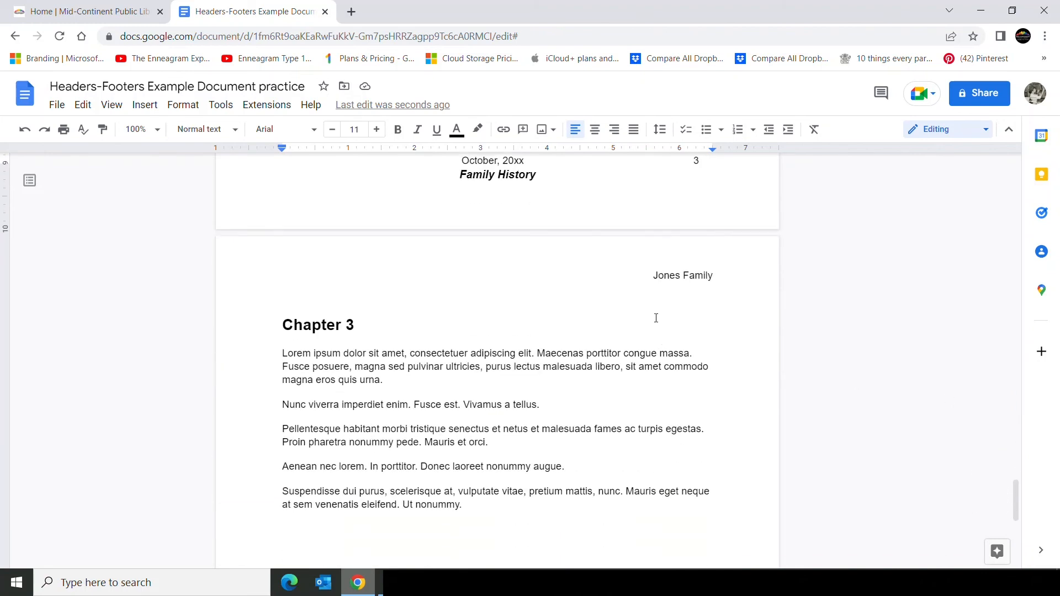
left_click(635, 274)
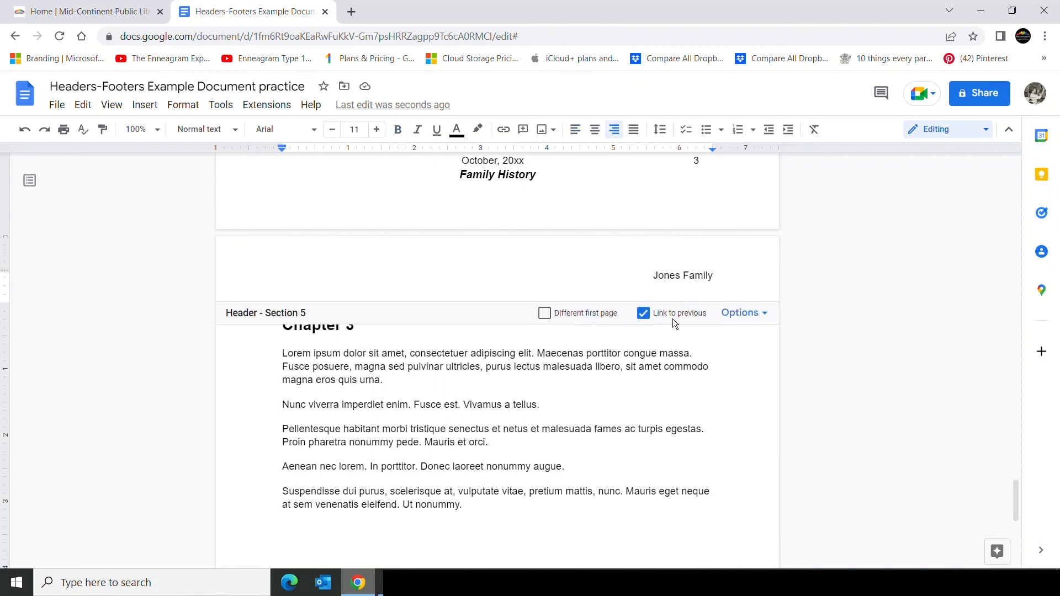
left_click(645, 315)
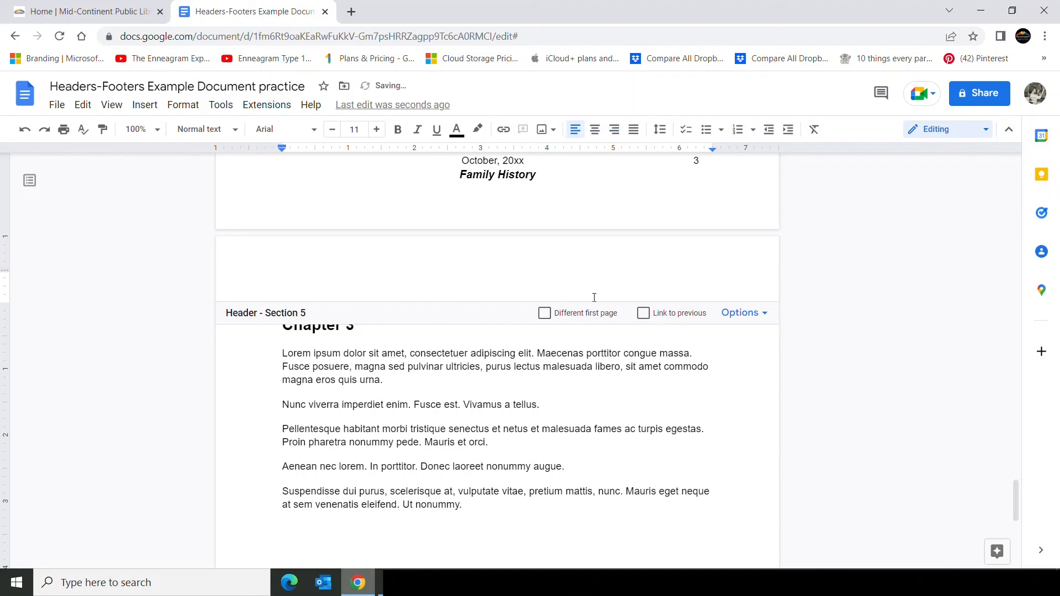
type("Adams Family")
left_click(619, 135)
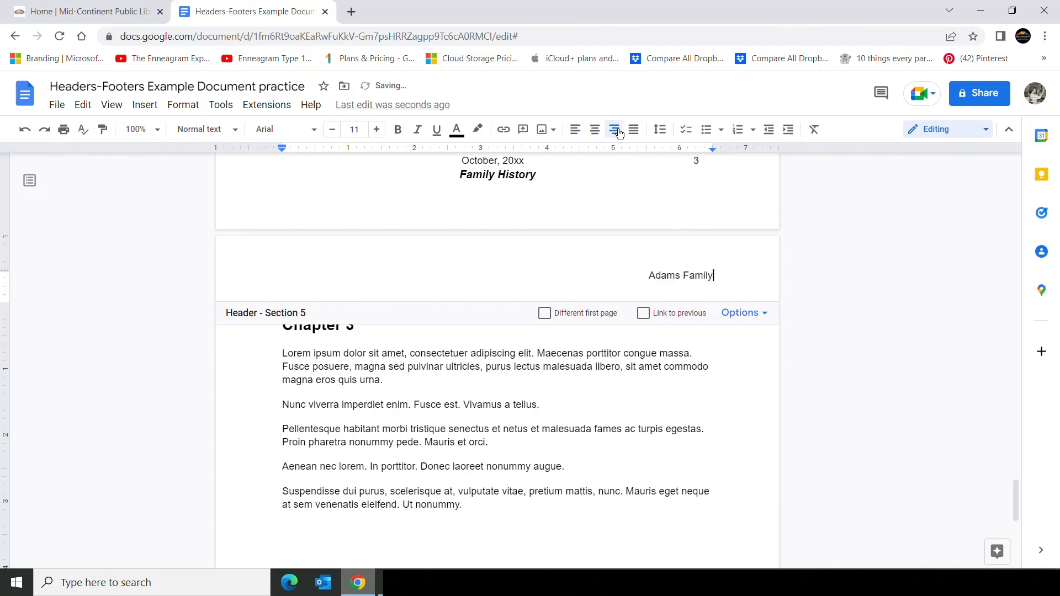
left_click(569, 392)
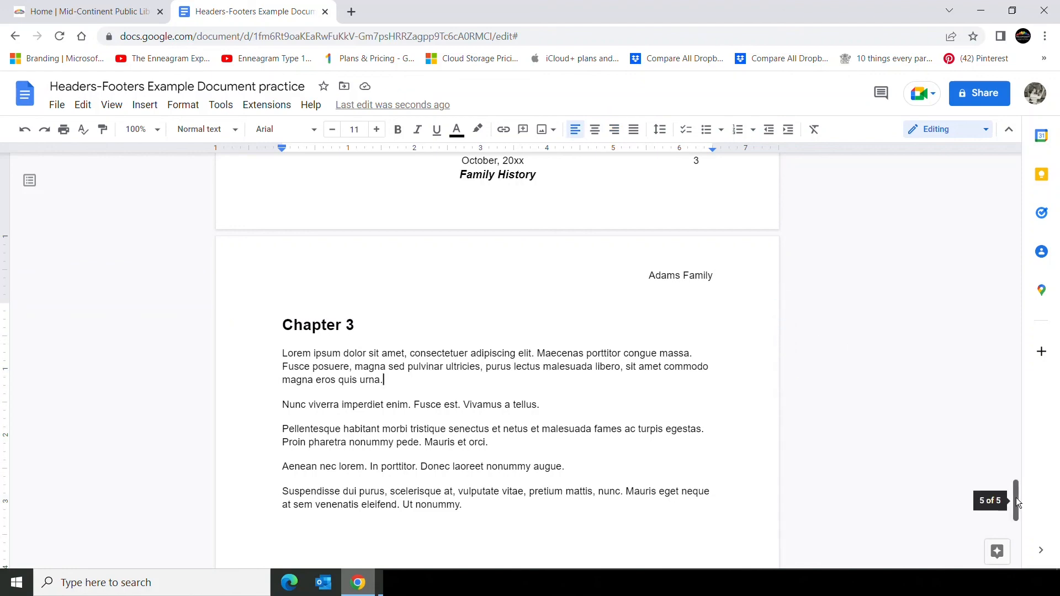
Scroll through the whole document from the contents page to review each section's headers and footers.
left_click_drag(1017, 498, 1009, 169)
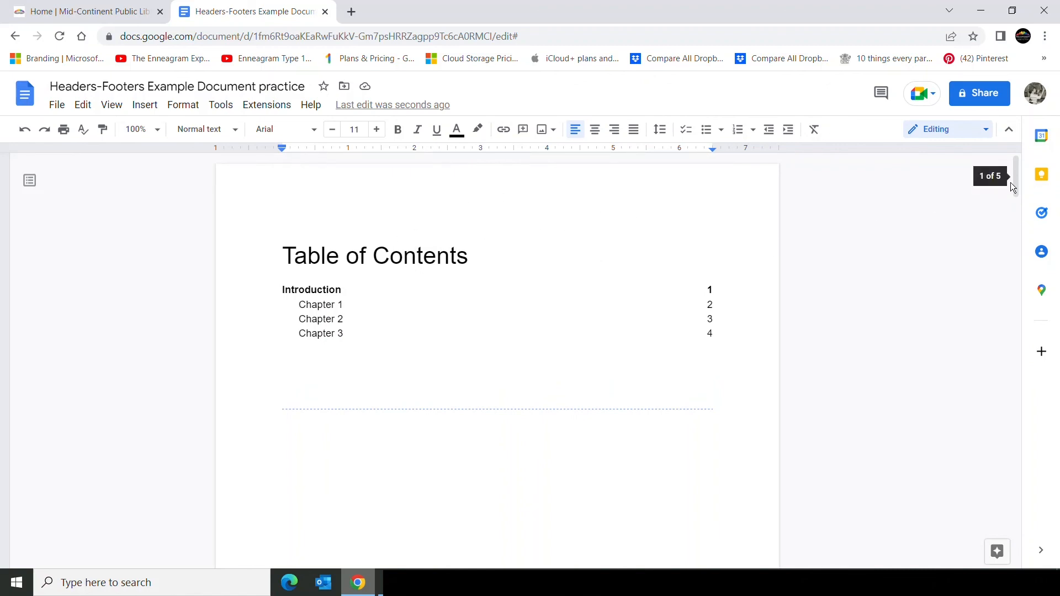
left_click_drag(1016, 183, 1016, 233)
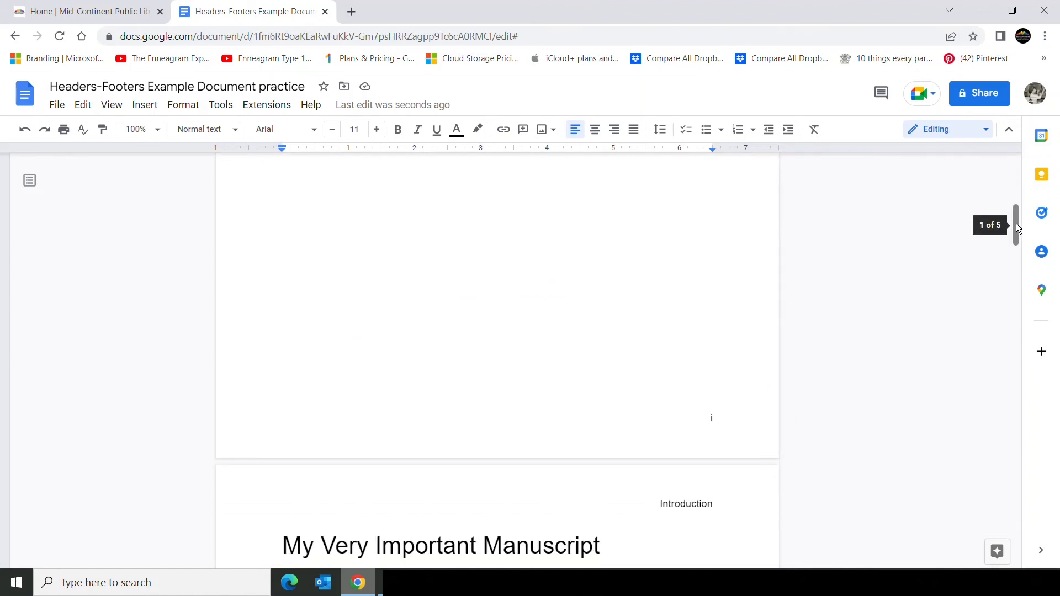
left_click_drag(1016, 223, 1019, 257)
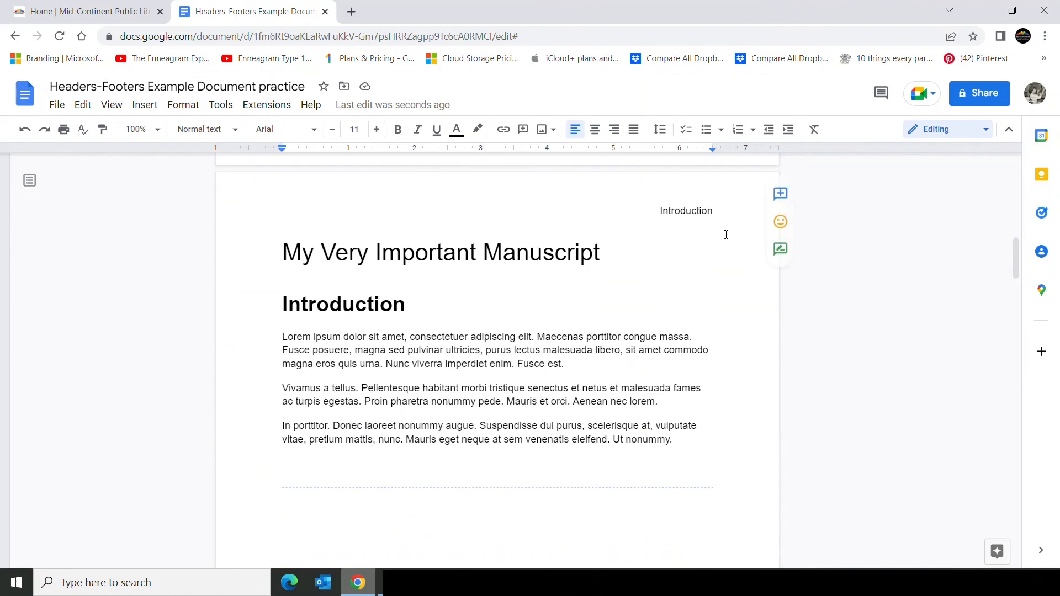
left_click_drag(1015, 259, 1020, 303)
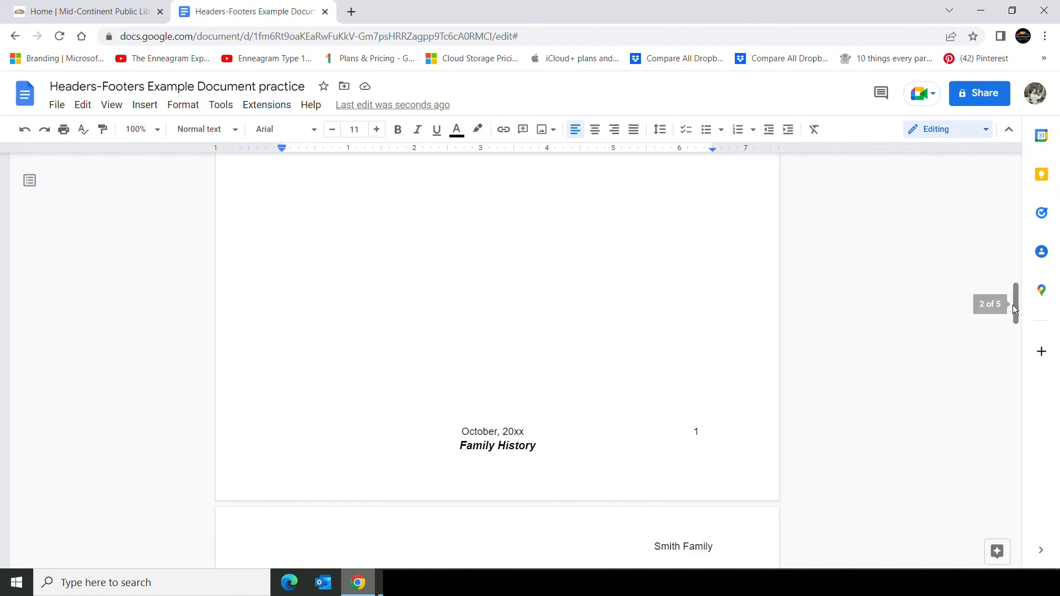
left_click_drag(1015, 304, 1023, 343)
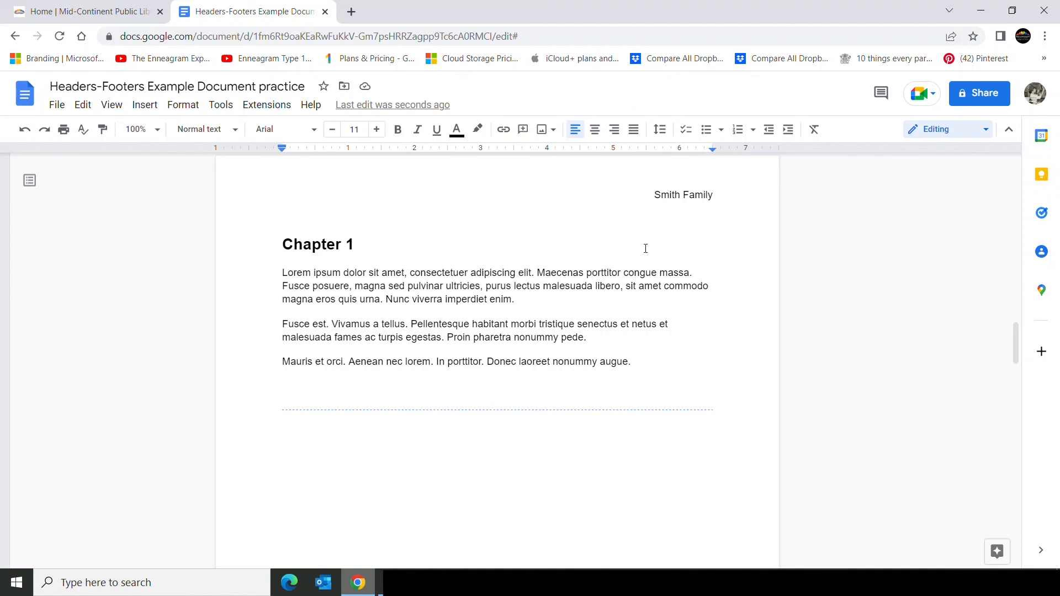
left_click_drag(1013, 333, 1023, 372)
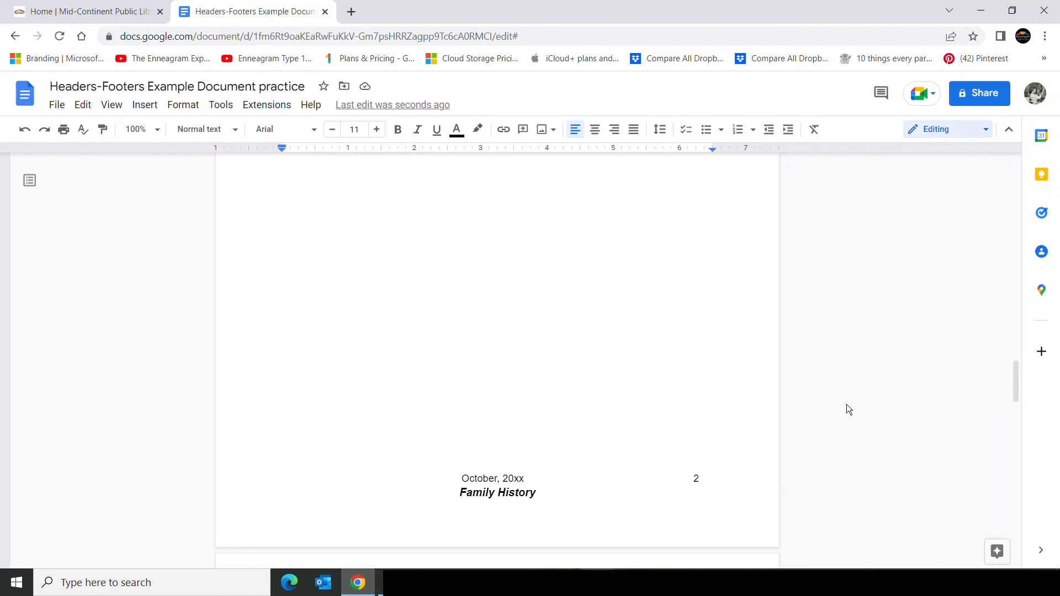
left_click_drag(1013, 369, 1015, 415)
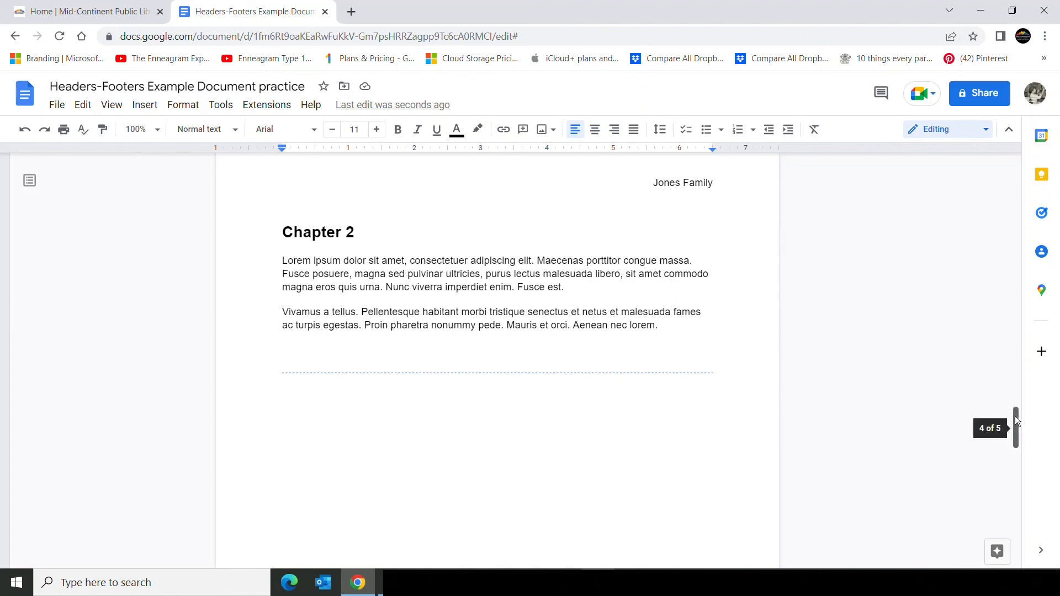
left_click_drag(1016, 416, 1019, 452)
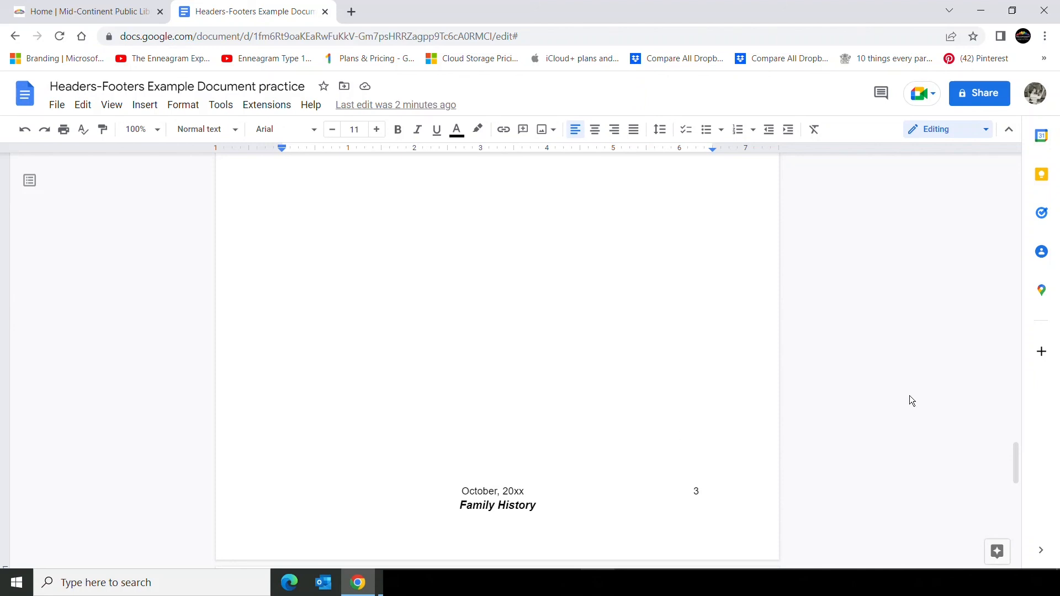
left_click_drag(1019, 459, 1022, 502)
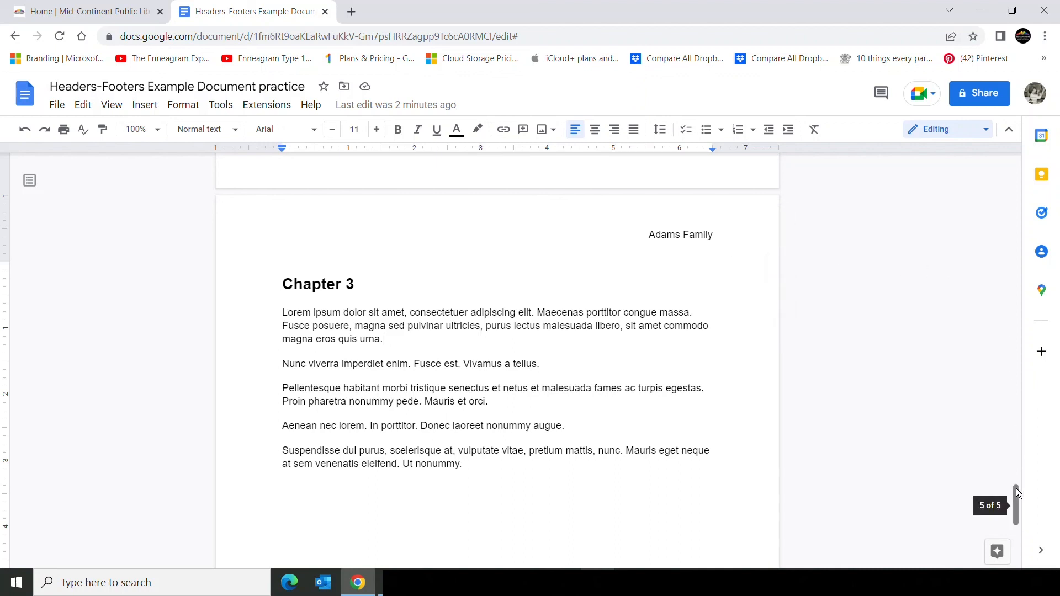
left_click_drag(1017, 488, 1034, 535)
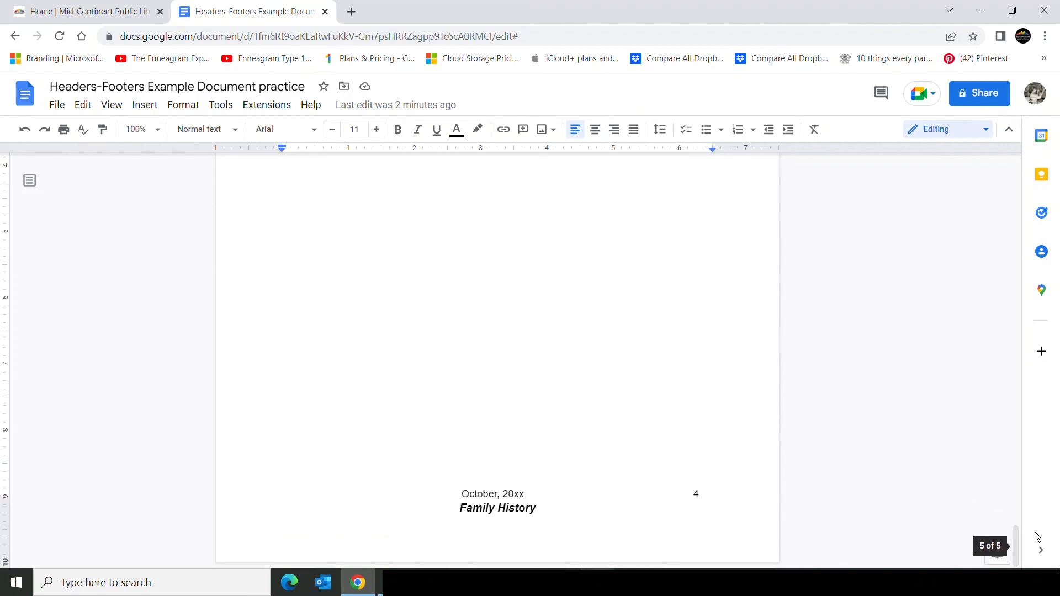